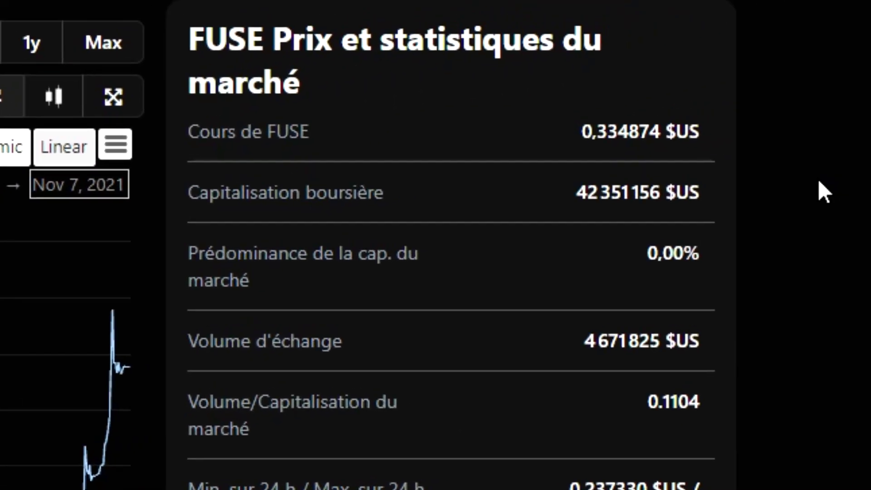
Check FUSE's market capitalisation in the token's price and market statistics
drag(568, 196, 698, 190)
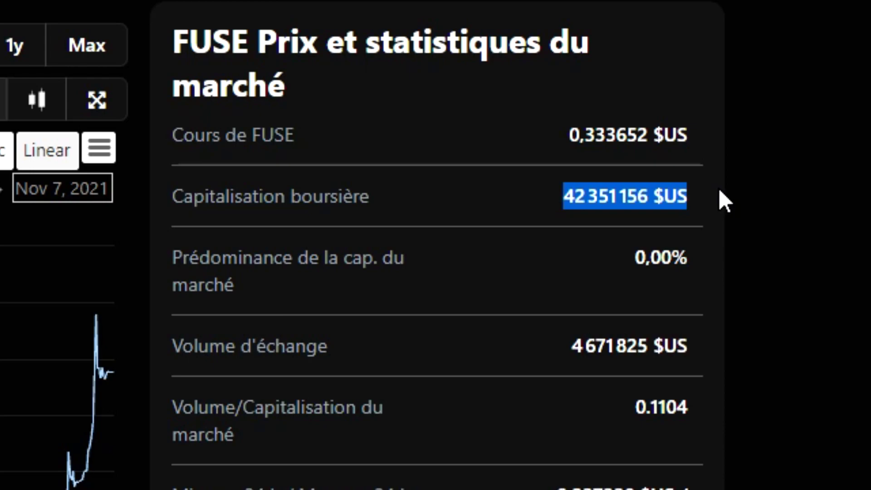
click(805, 184)
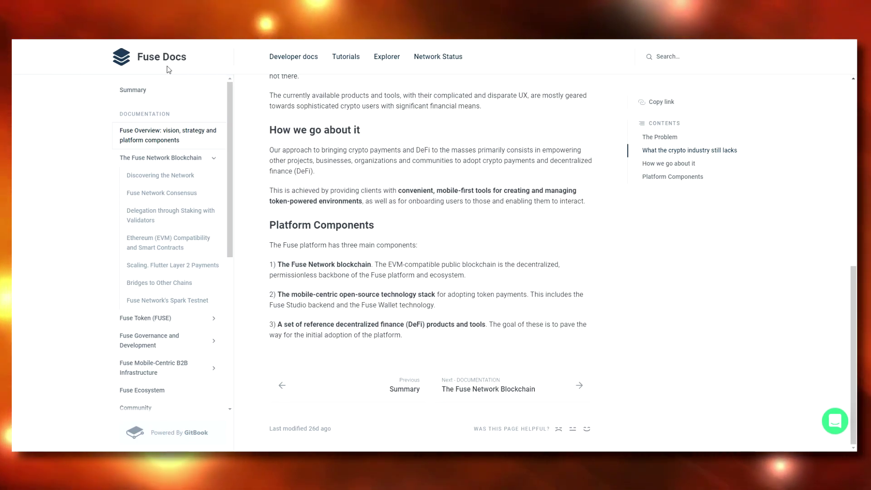
Read the Fuse Docs overview, from what the crypto industry still lacks through to the platform components
scroll(514, 189, up, 2)
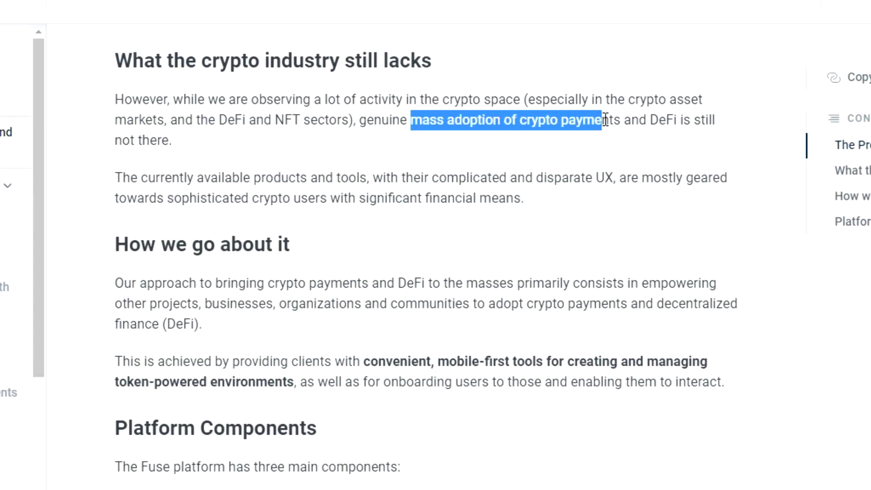
click(202, 147)
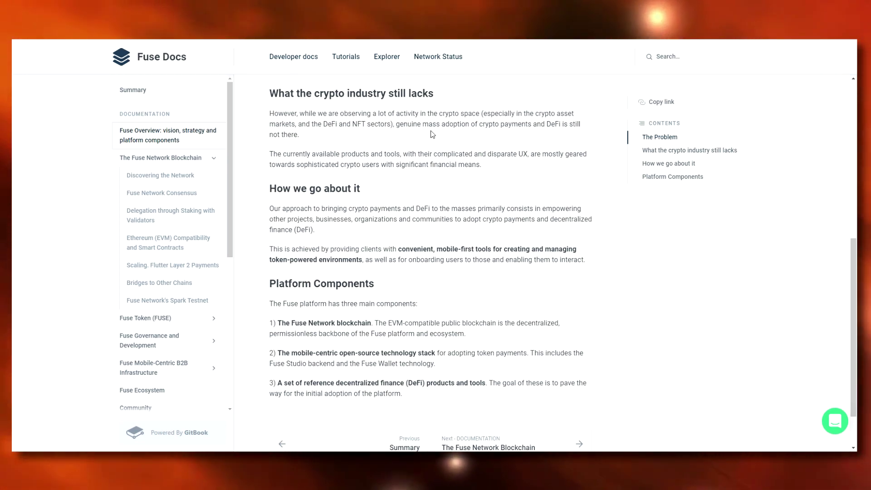
scroll(449, 228, down, 2)
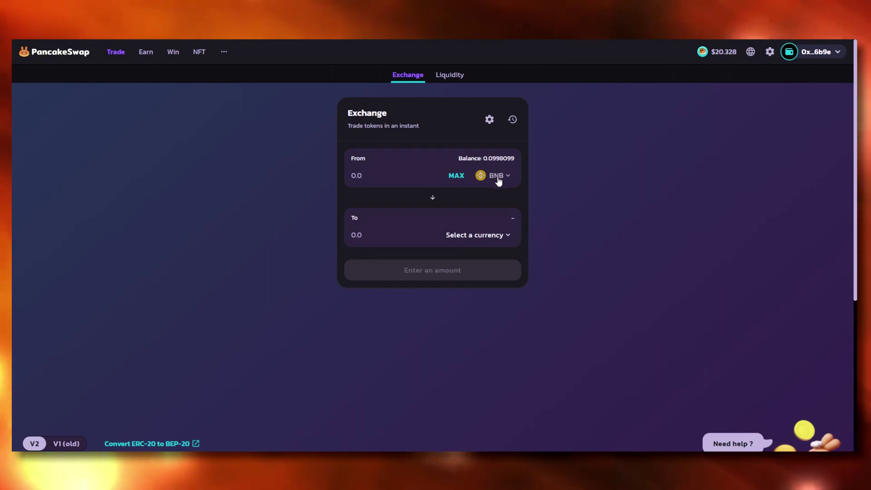
Search BscScan for "fuse", open the Fuse Token on BSC entry and copy its contract address
mouse_move(116, 54)
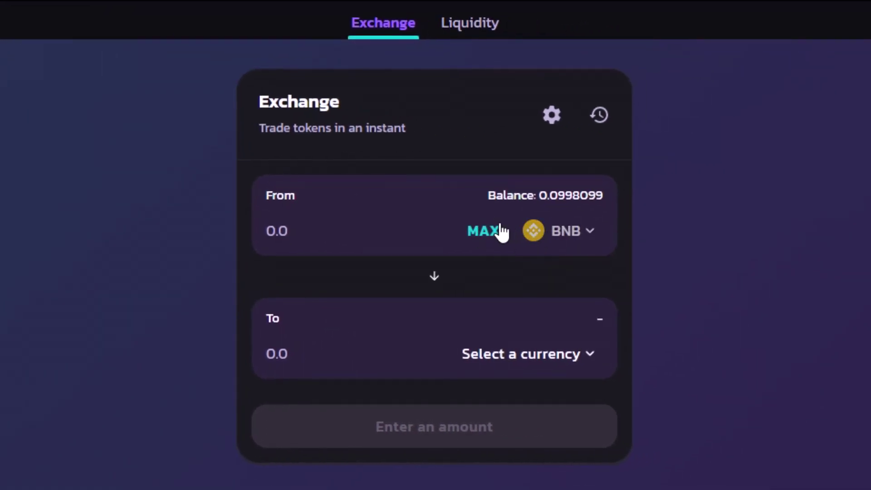
click(571, 355)
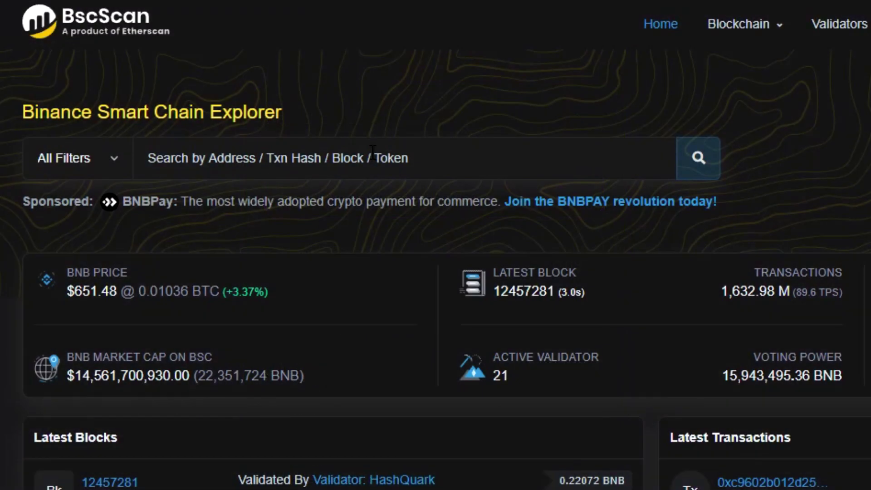
click(373, 150)
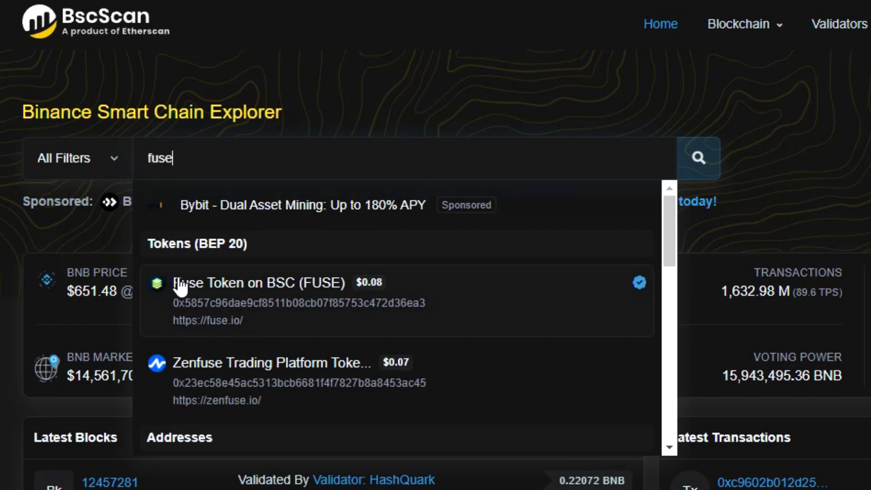
click(635, 297)
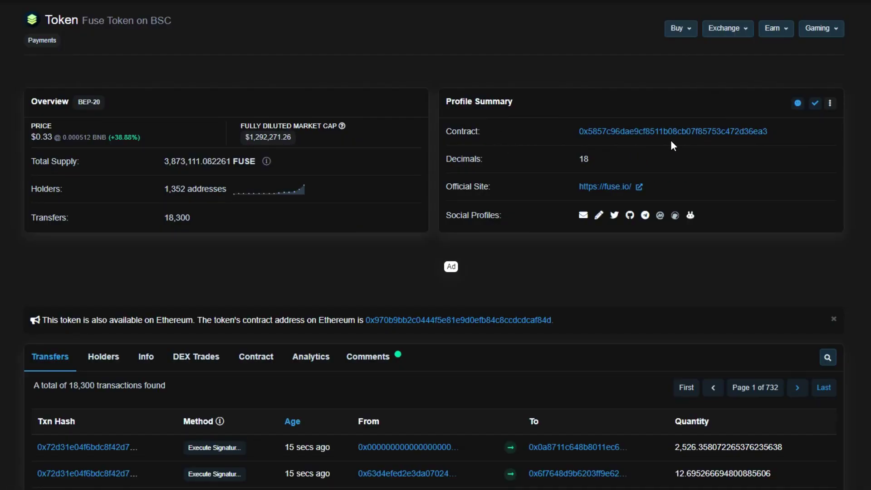
click(776, 131)
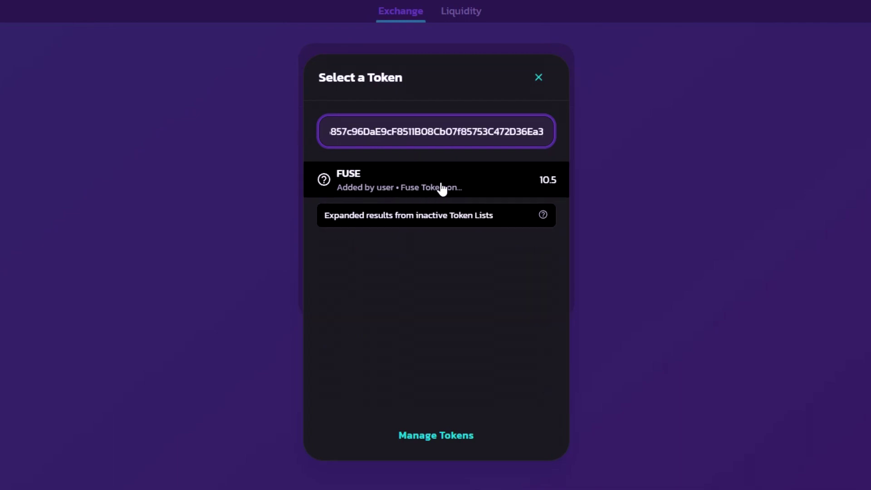
On PancakeSwap, pick FUSE as the token to receive using the copied contract address, and enter 0.1 as the BNB amount
click(454, 188)
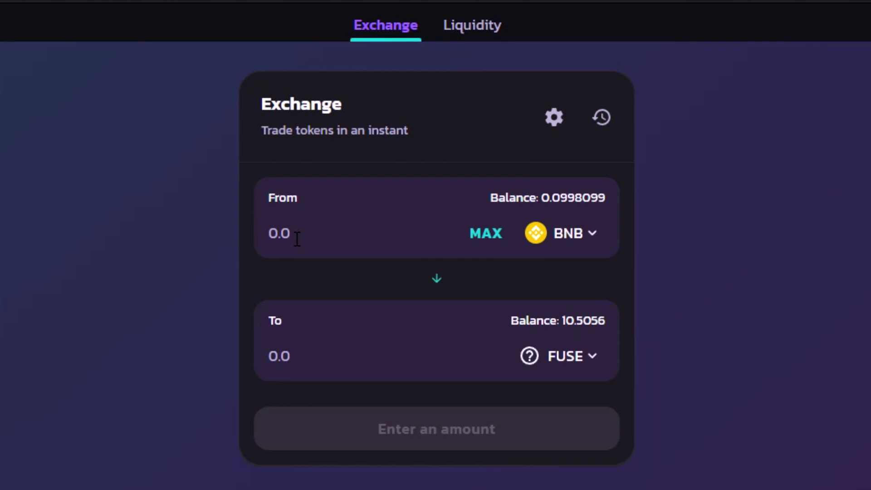
text(0.1)
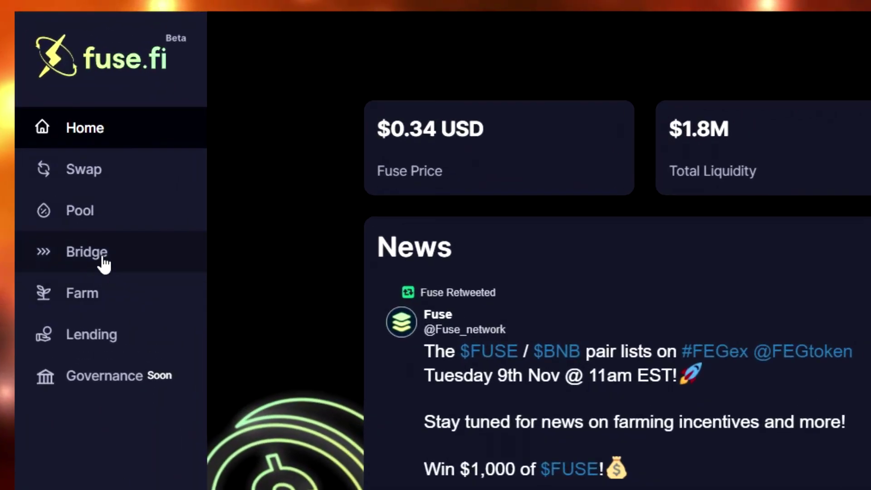
Open the fuse.fi bridge, choose FUSE as the token and set the amount to the maximum balance
click(103, 261)
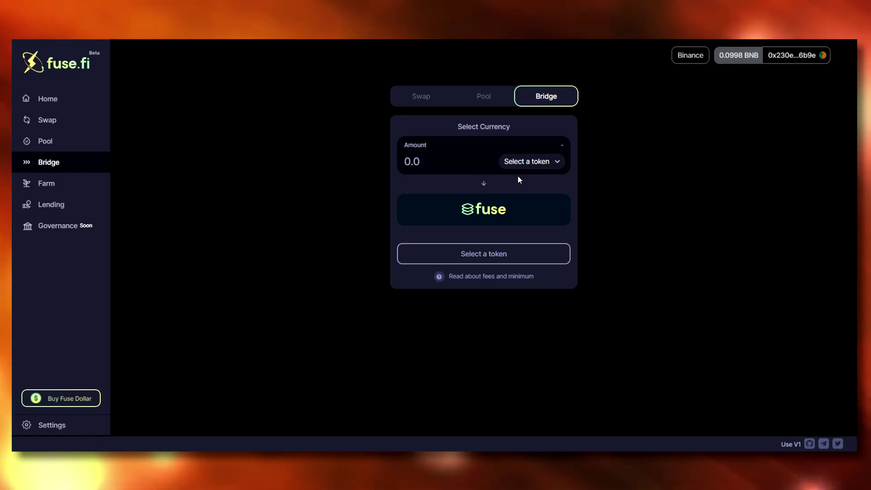
click(534, 163)
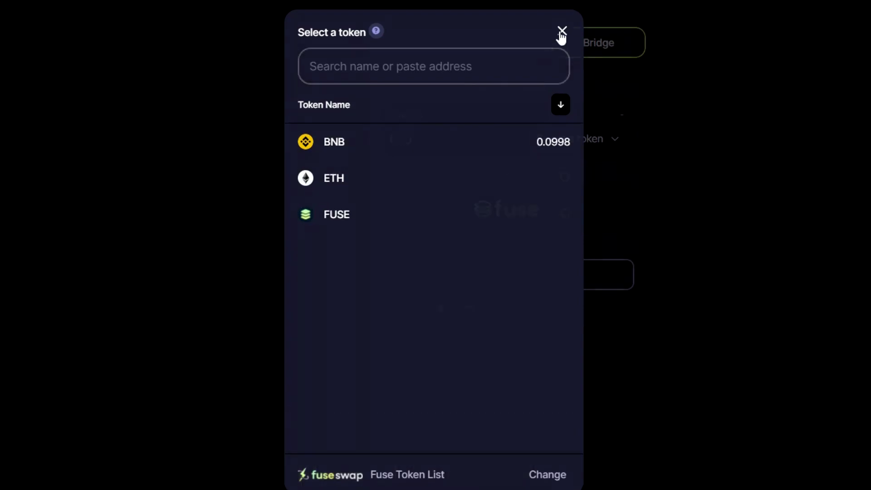
click(561, 33)
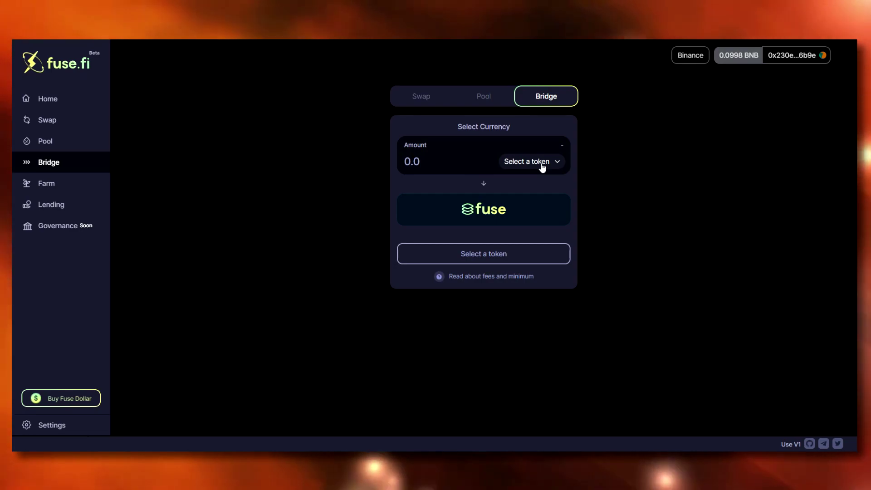
click(542, 167)
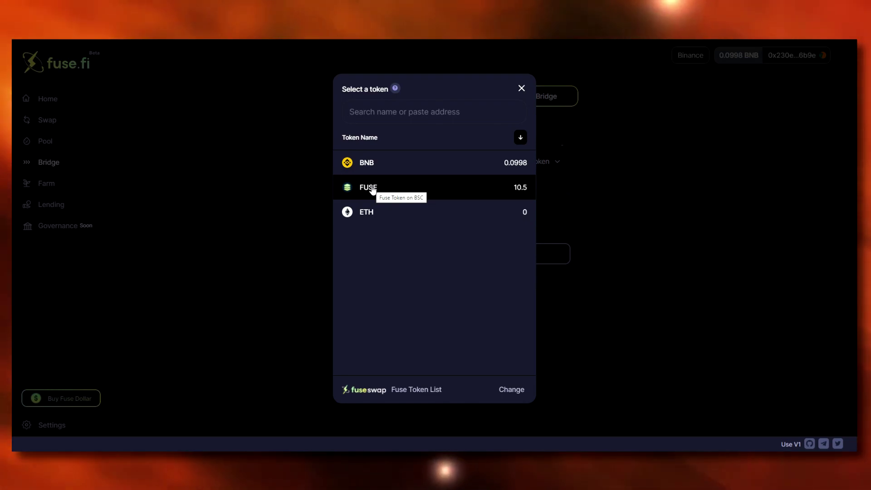
click(367, 189)
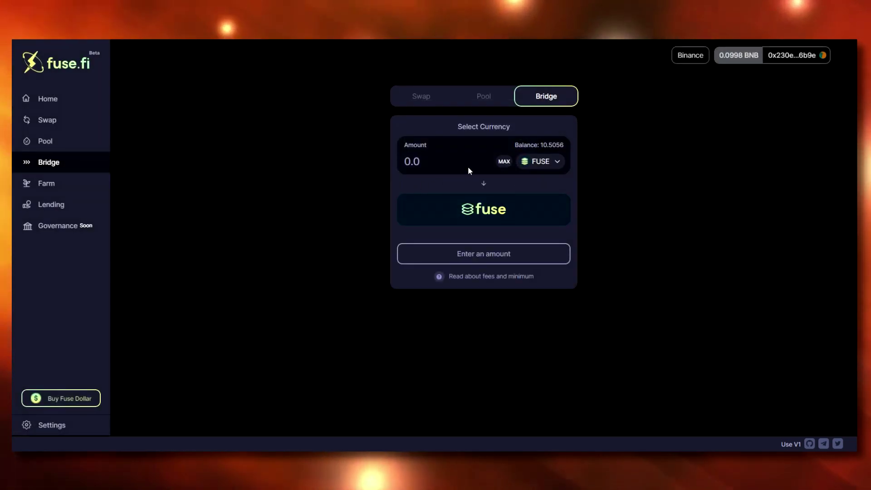
click(511, 160)
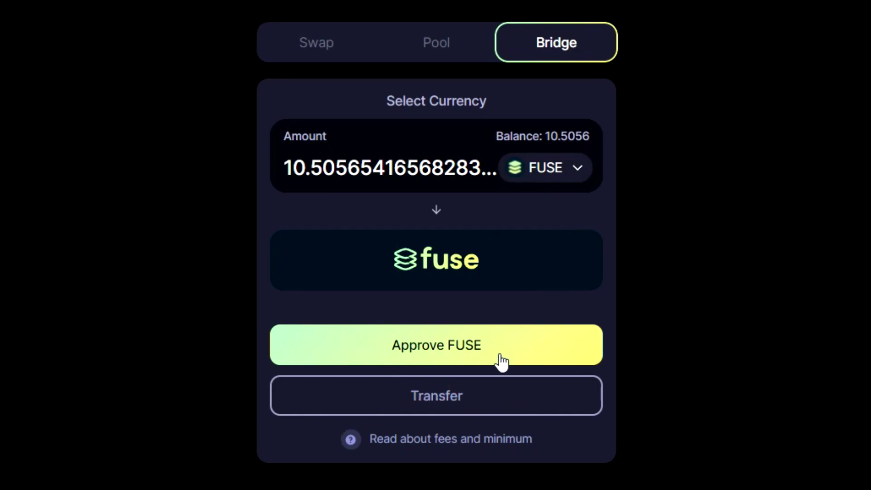
Approve FUSE for the bridge, start the transfer to Fuse and confirm the transaction in MetaMask
click(447, 349)
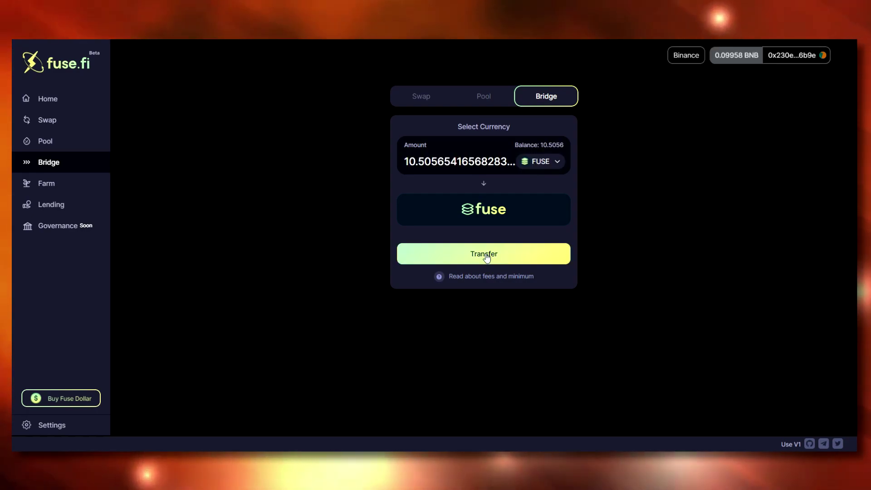
click(521, 256)
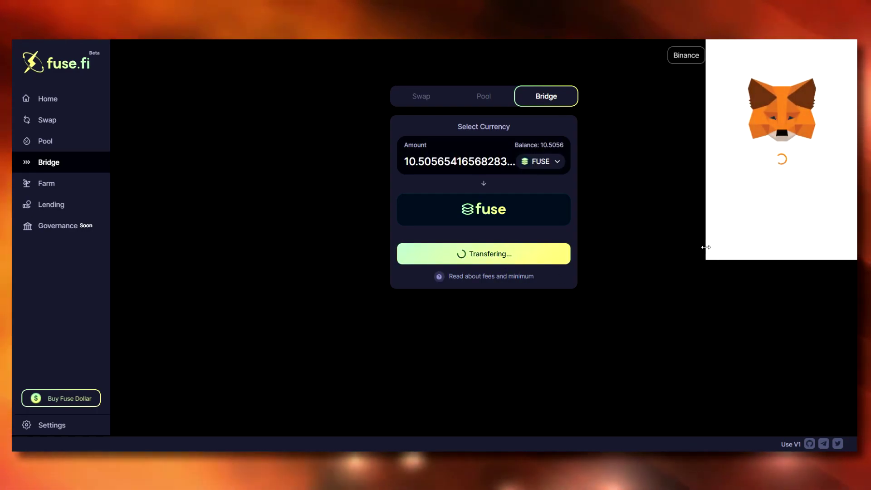
scroll(803, 197, down, 1)
click(827, 245)
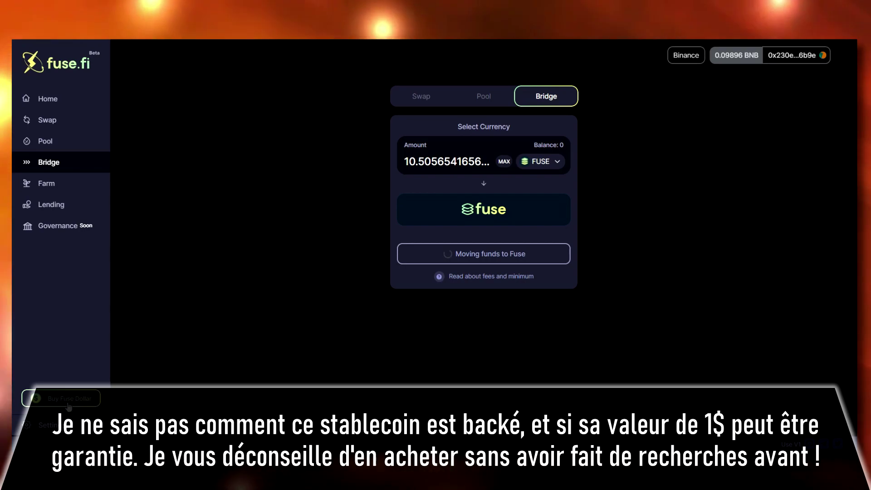
View the Fuse Dollar purchase offer for paying in EUR to get fUSD
click(69, 405)
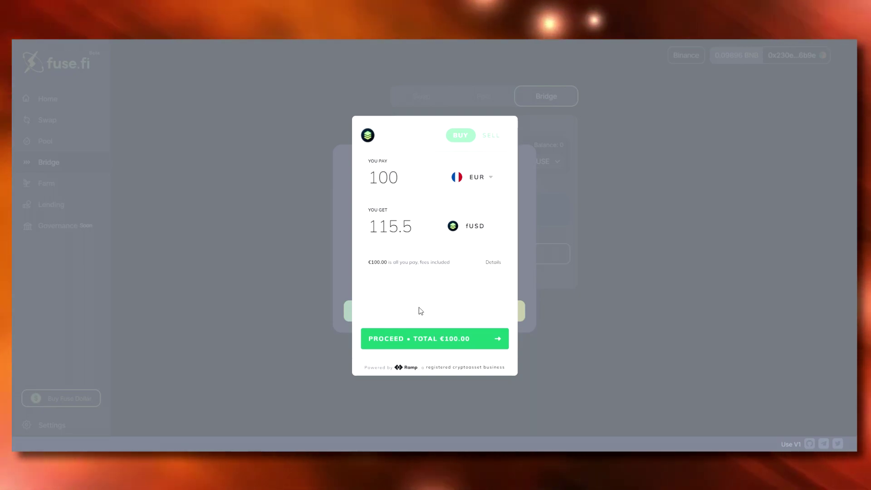
click(68, 405)
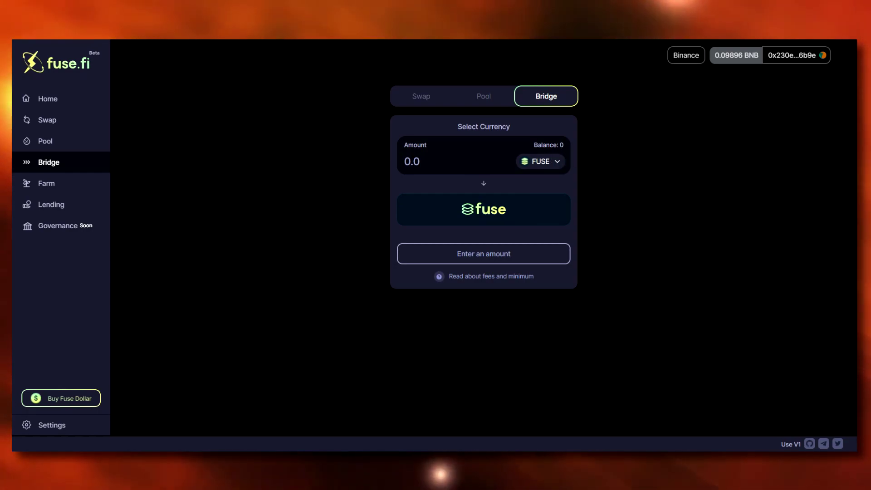
Switch the MetaMask network to Fuse Network and check the FUSE balance on the fuse.fi swap form
click(751, 40)
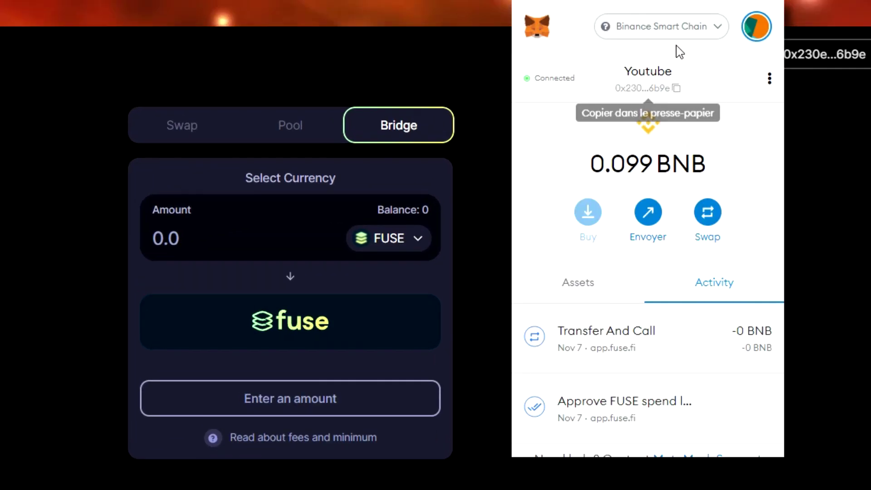
click(714, 44)
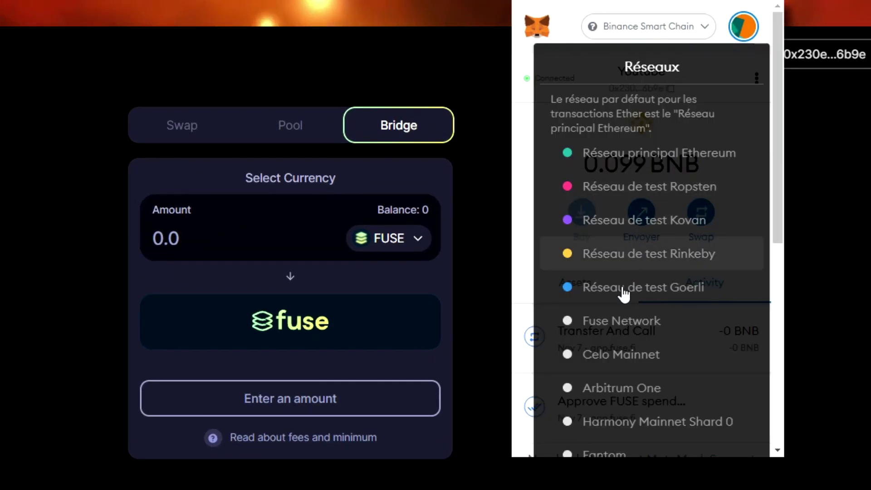
click(613, 331)
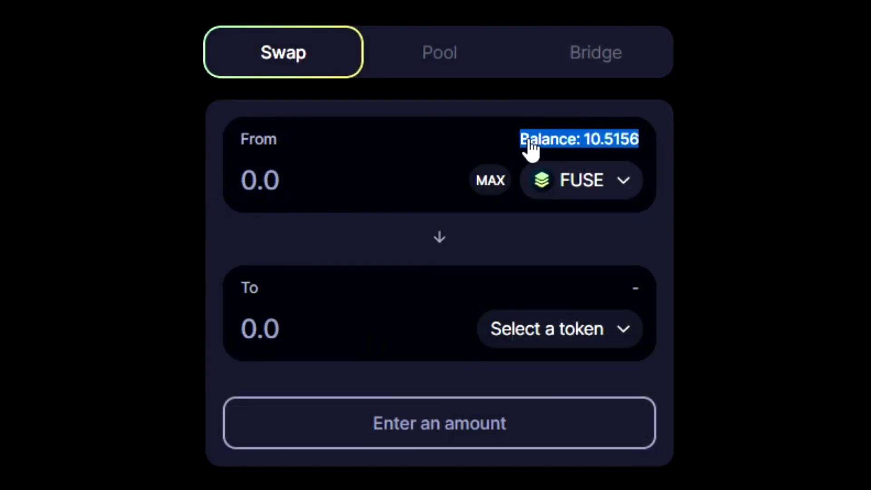
click(735, 158)
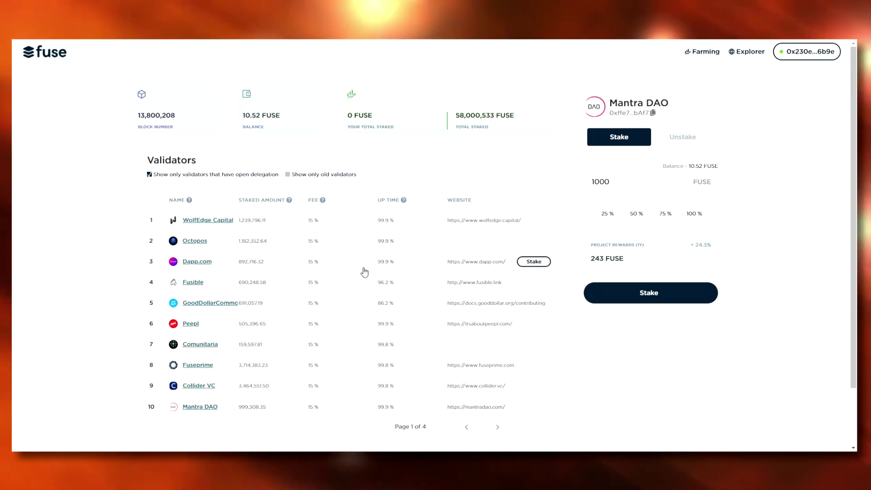
Examine the stake and unstake options for the Mantra DAO validator on the Fuse staking page
drag(644, 182, 519, 184)
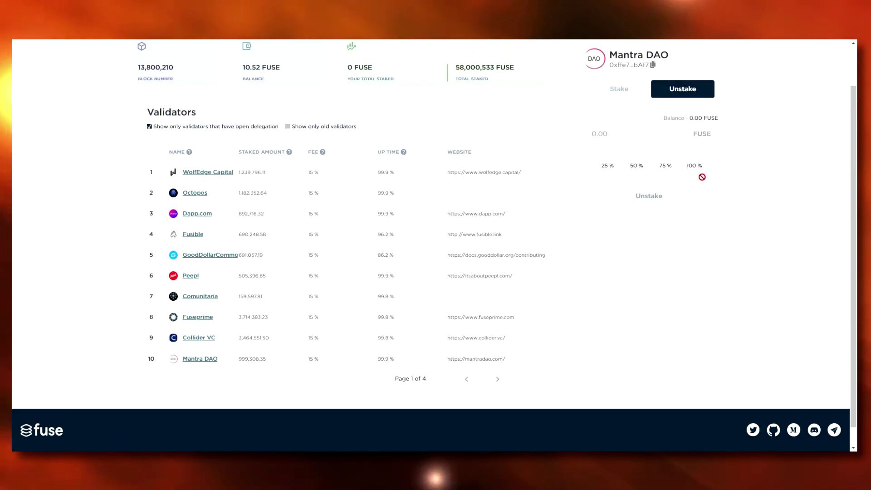
scroll(702, 177, up, 2)
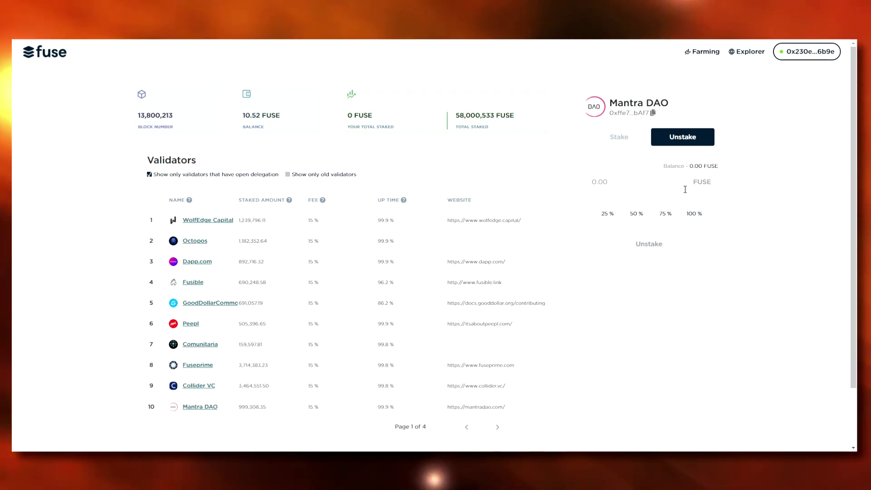
scroll(640, 237, down, 2)
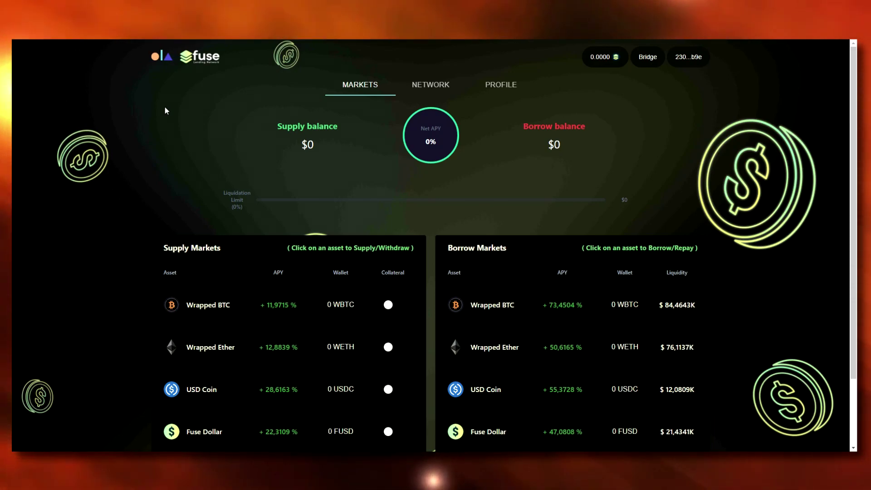
Review the Ola lending markets on Fuse and examine the network's total supply balance and per-asset supply breakdown
scroll(208, 185, down, 2)
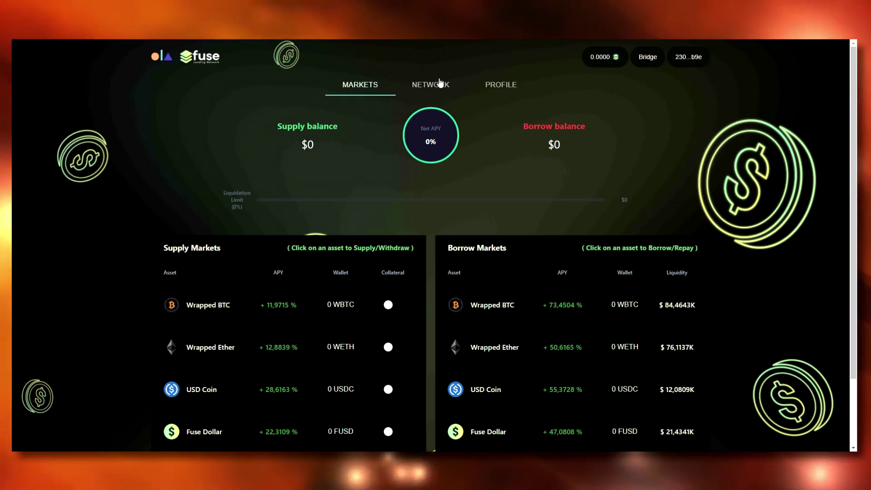
click(443, 84)
drag(345, 146, 267, 149)
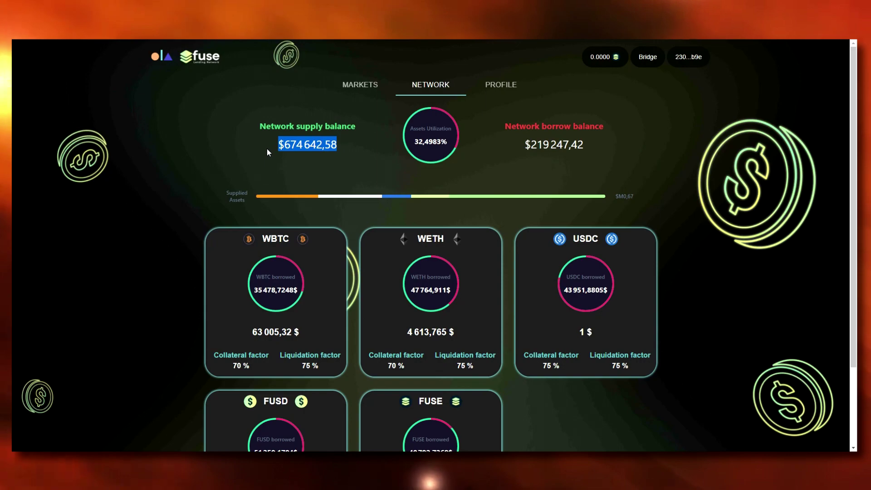
click(265, 147)
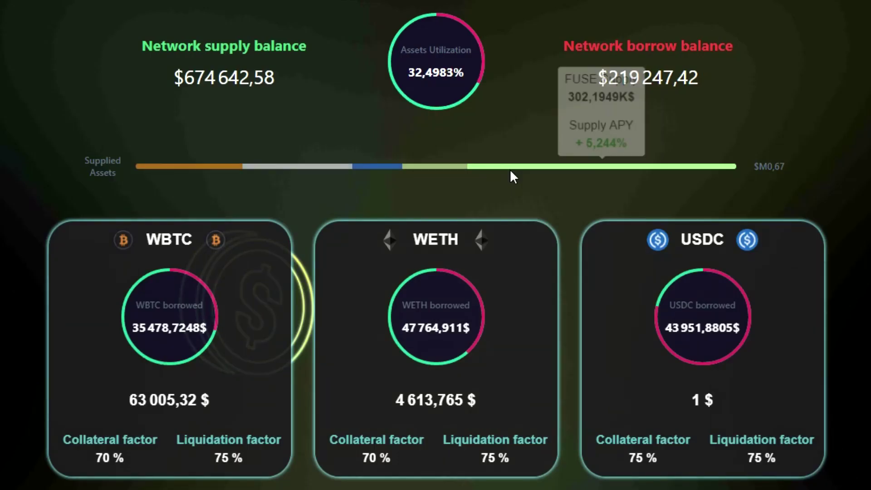
mouse_move(475, 198)
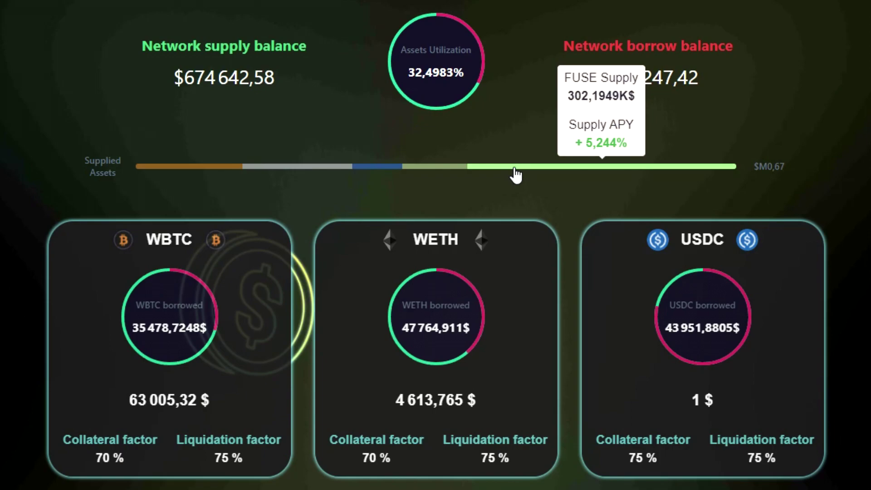
mouse_move(300, 171)
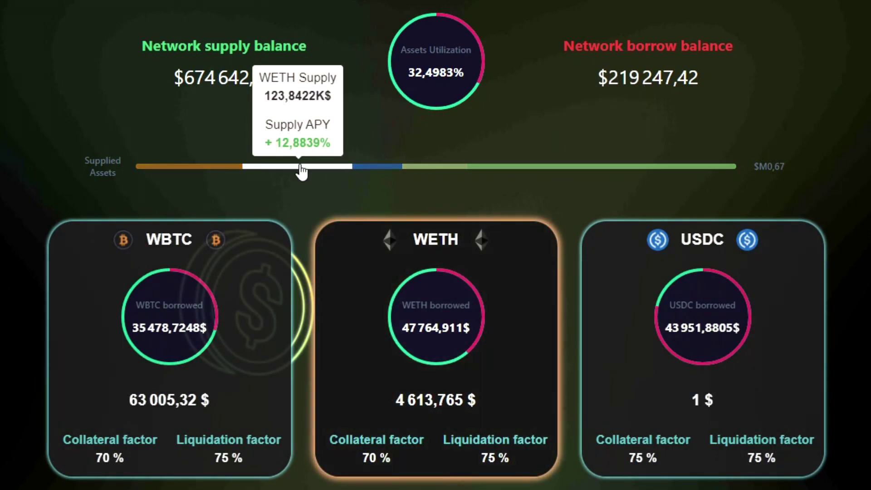
Review the Ola supply and borrow markets, comparing asset APYs, and examine the Wrapped BTC borrowing and supplying options
mouse_move(197, 172)
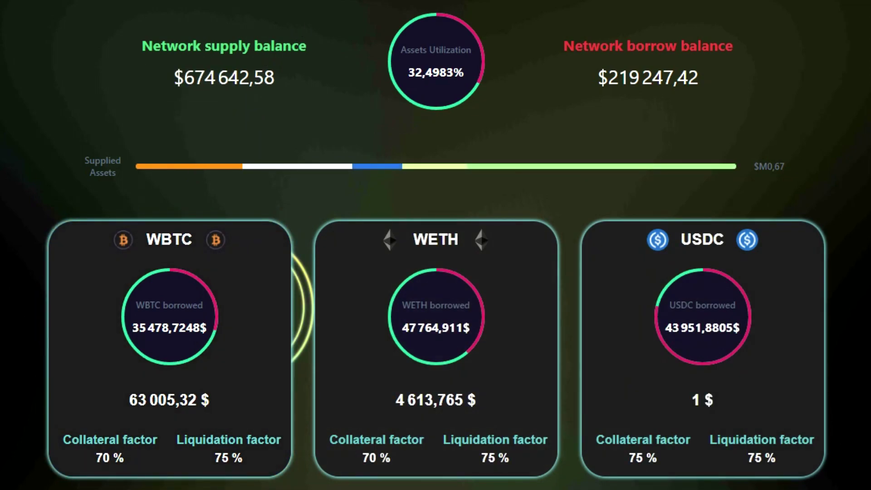
click(362, 91)
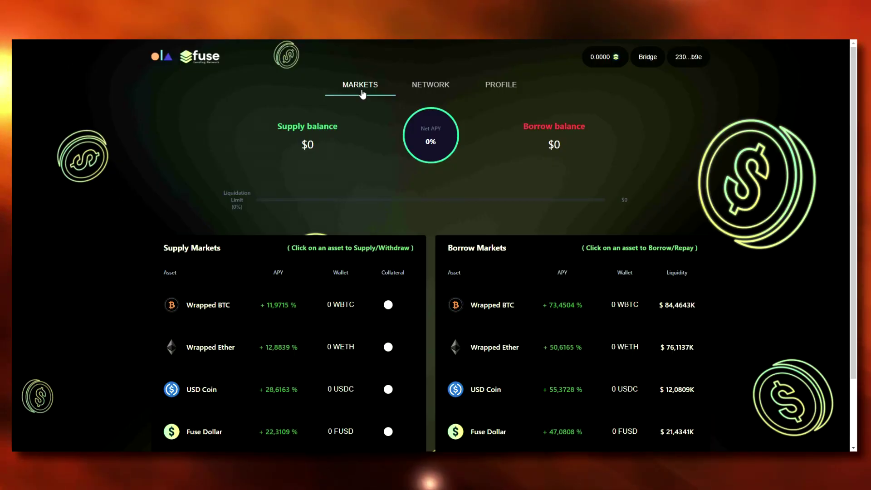
scroll(362, 93, down, 2)
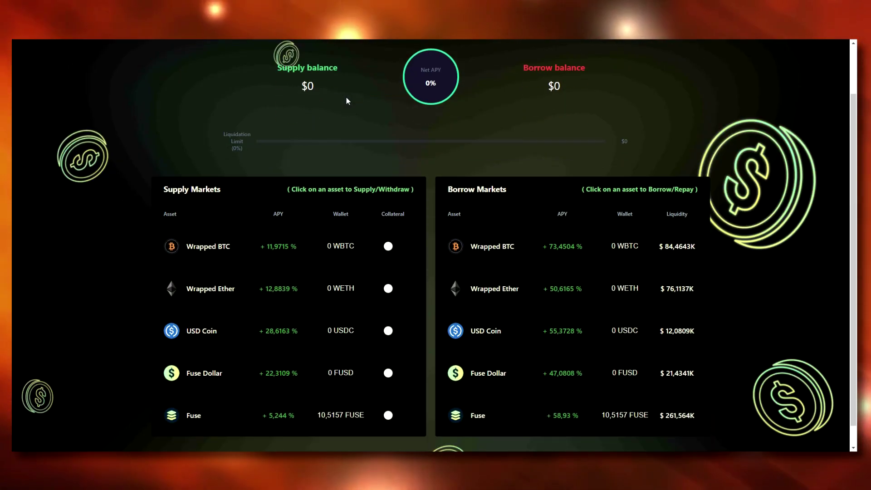
scroll(346, 101, up, 2)
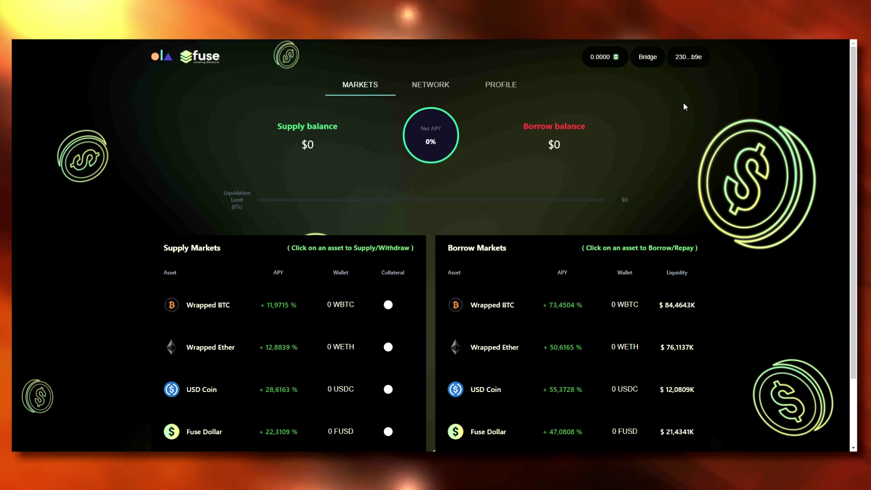
scroll(576, 290, down, 1)
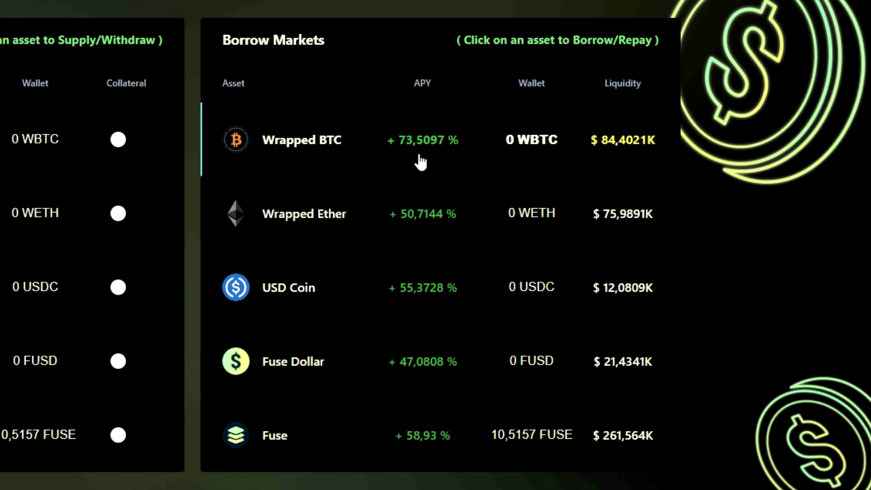
click(421, 163)
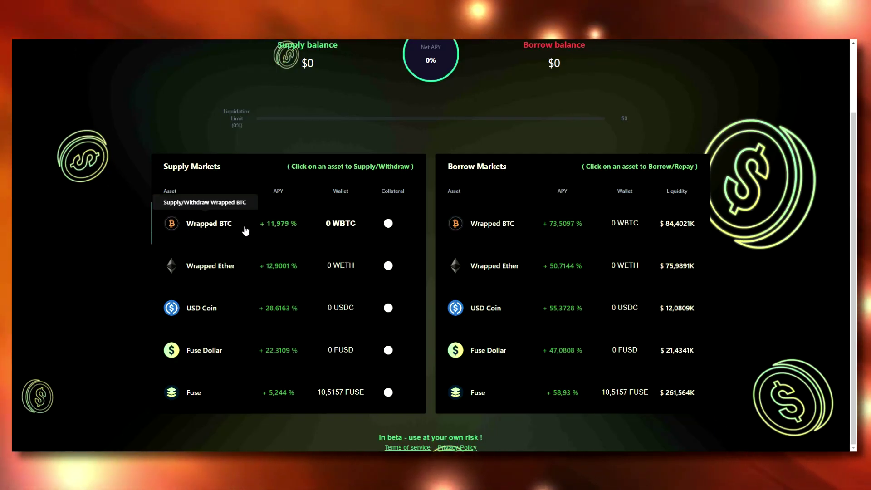
click(219, 225)
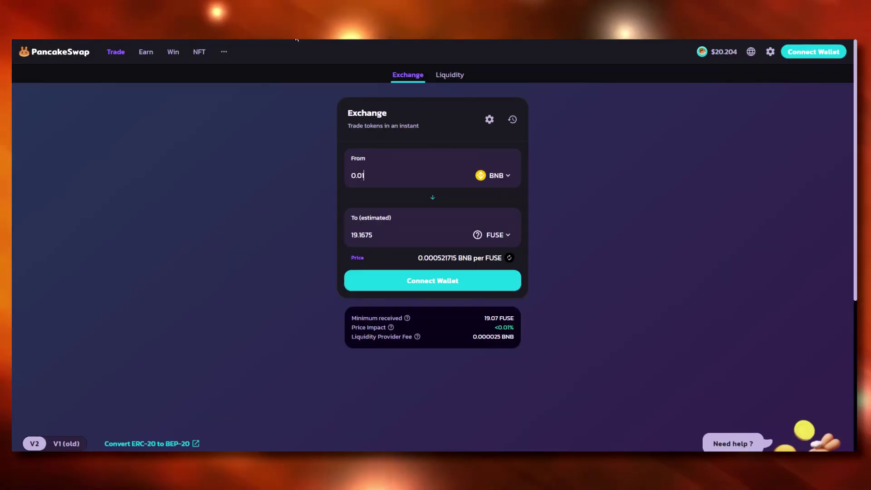
Switch to PancakeSwap and prepare a new liquidity position pairing BNB with FUSE, with the BNB amount set to 0.1
mouse_move(145, 52)
mouse_move(115, 52)
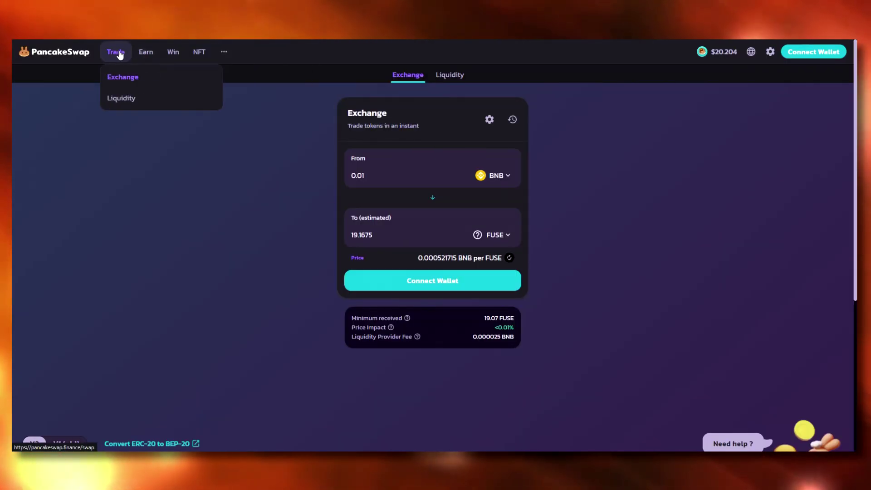
click(130, 99)
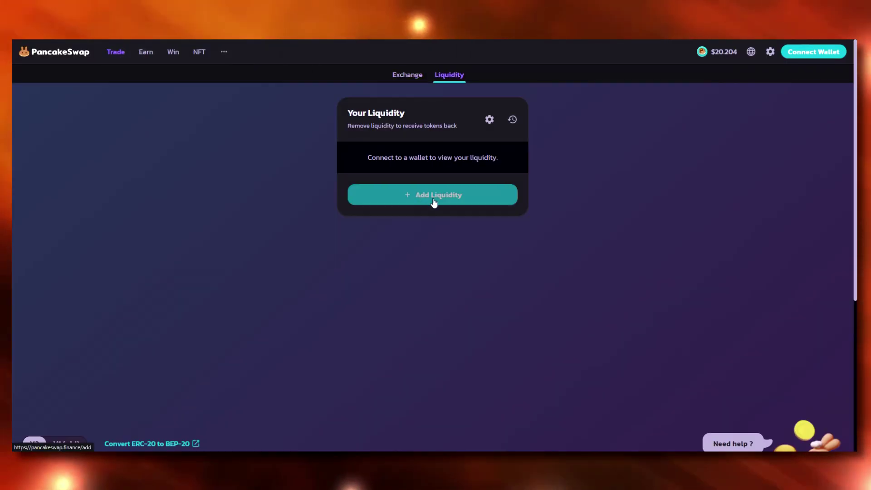
click(433, 194)
click(478, 161)
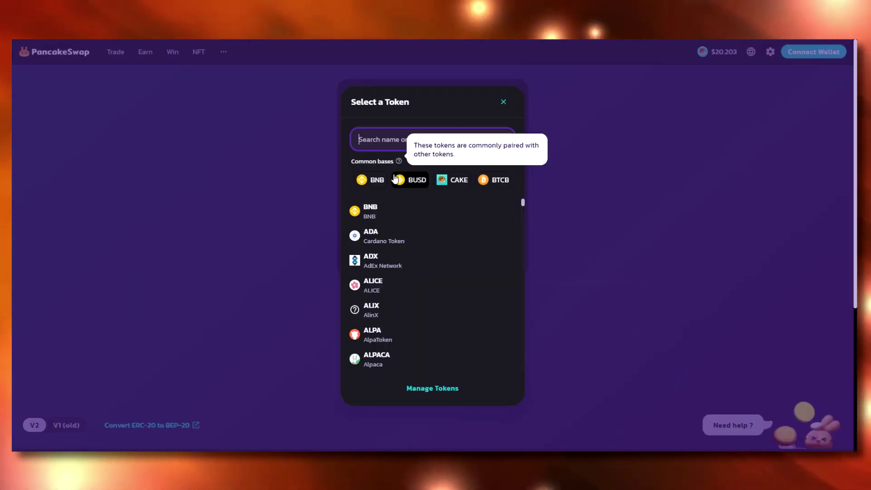
click(380, 209)
click(481, 225)
scroll(409, 291, down, 5)
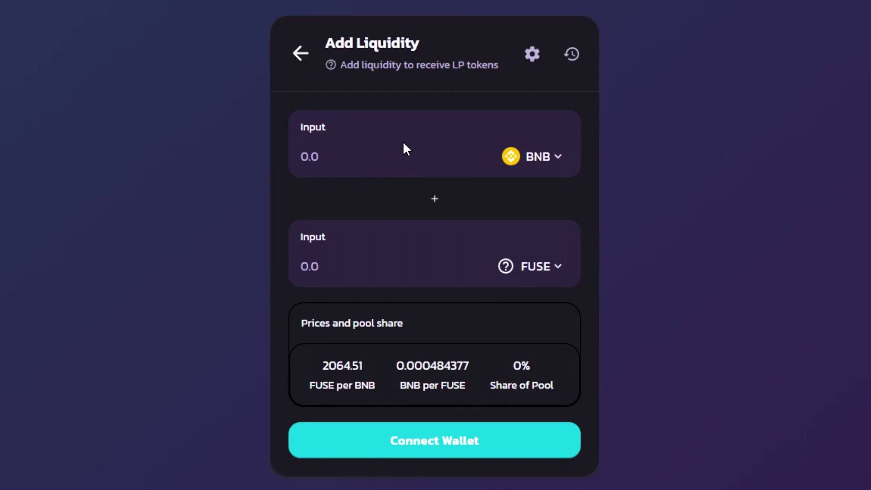
click(404, 143)
text(0.1)
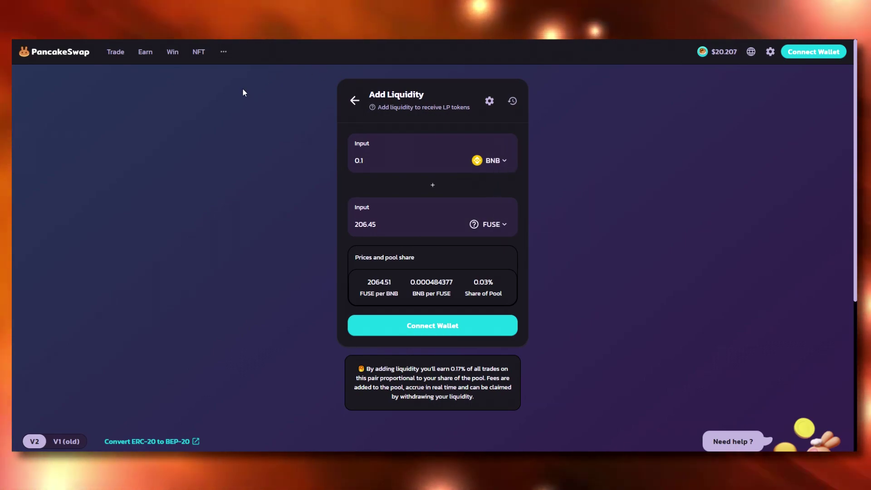
Examine the deposit and withdrawal options of the active FUSE/BNB pool on Fuse Rewards, then return to the PancakeSwap pool list
mouse_move(145, 53)
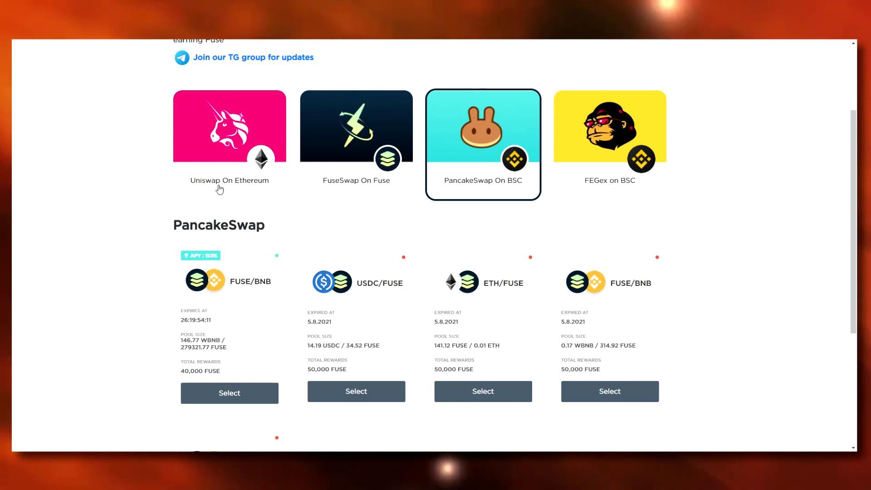
click(219, 393)
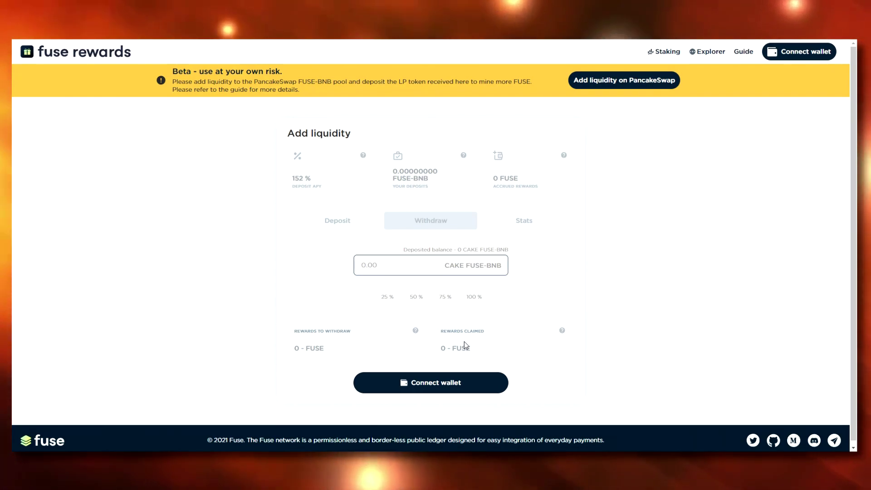
click(103, 53)
scroll(444, 213, down, 5)
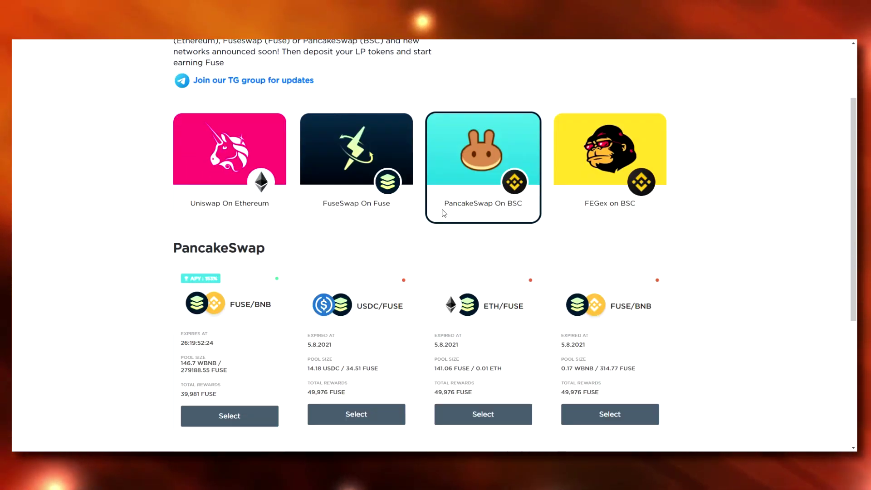
scroll(296, 138, up, 1)
Review the Uniswap and FEGex reward pools and check the expiry countdowns of the FEG/fBNB and PancakeSwap FUSE/BNB pools
click(235, 196)
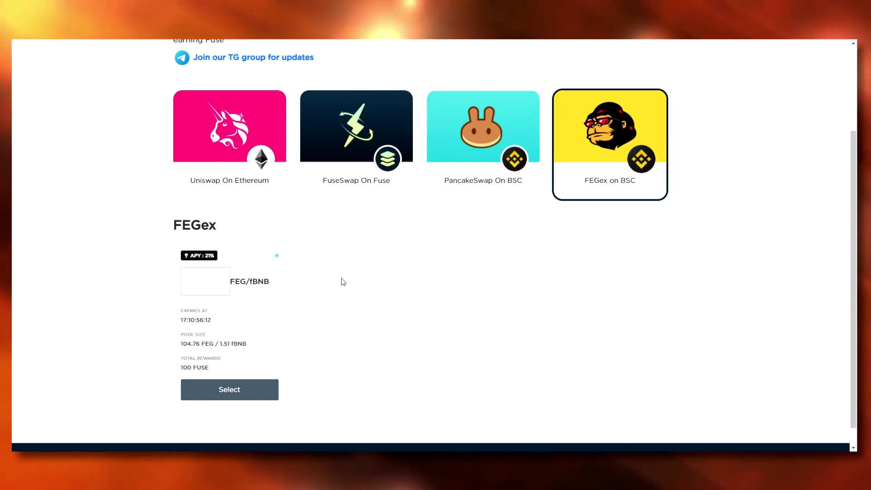
drag(205, 323, 180, 322)
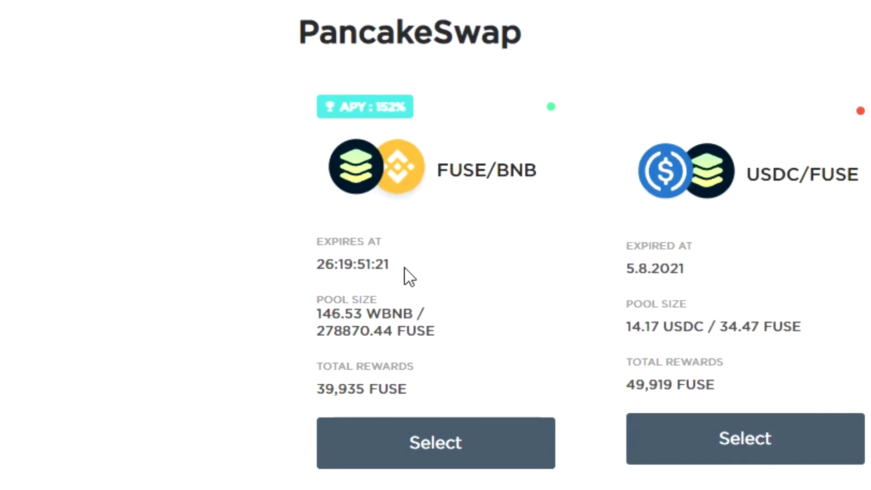
drag(375, 265, 322, 269)
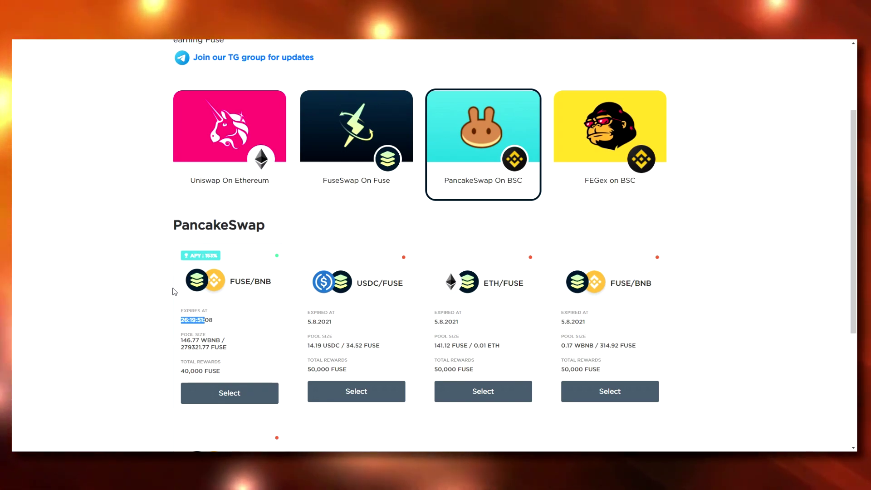
click(216, 324)
drag(205, 320, 175, 317)
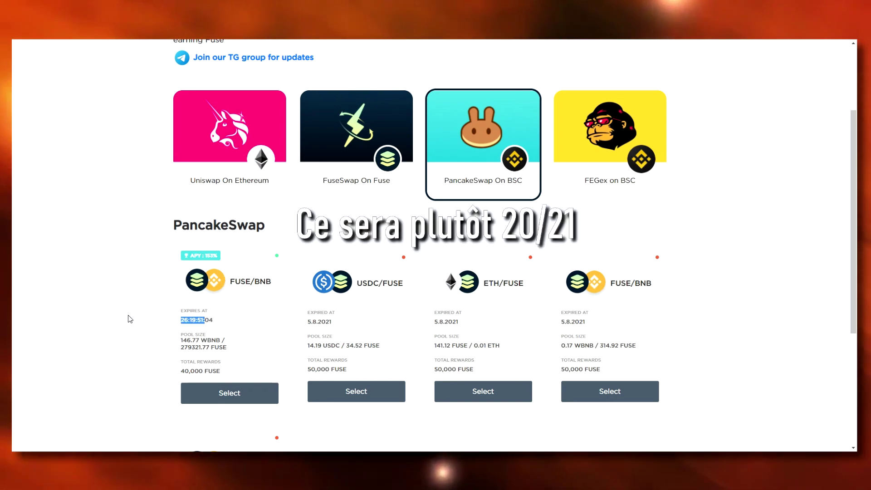
Compare the FuseSwap pool APYs on Fuse Rewards with the active pairs and APYs in the fuse.fi LP farm
click(327, 191)
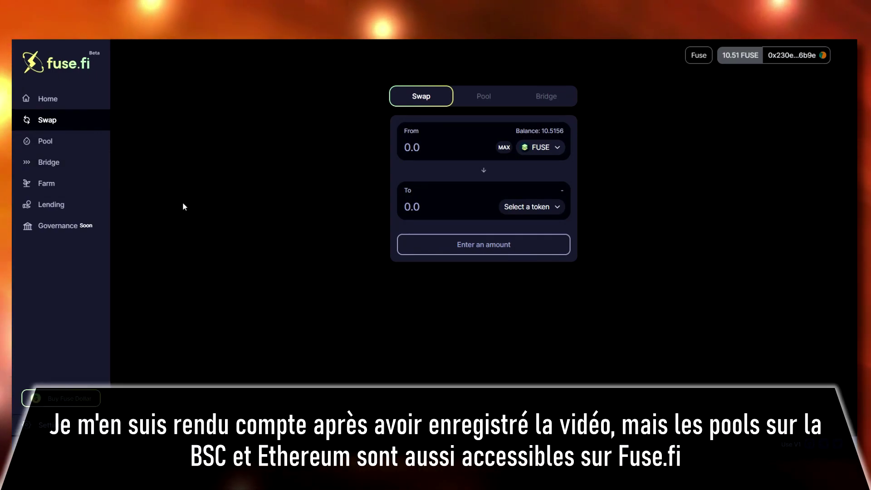
click(78, 191)
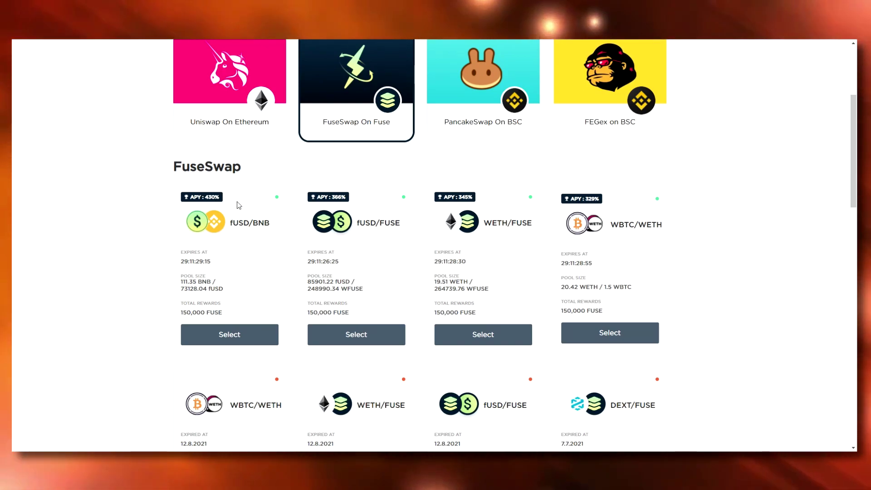
drag(623, 195, 182, 197)
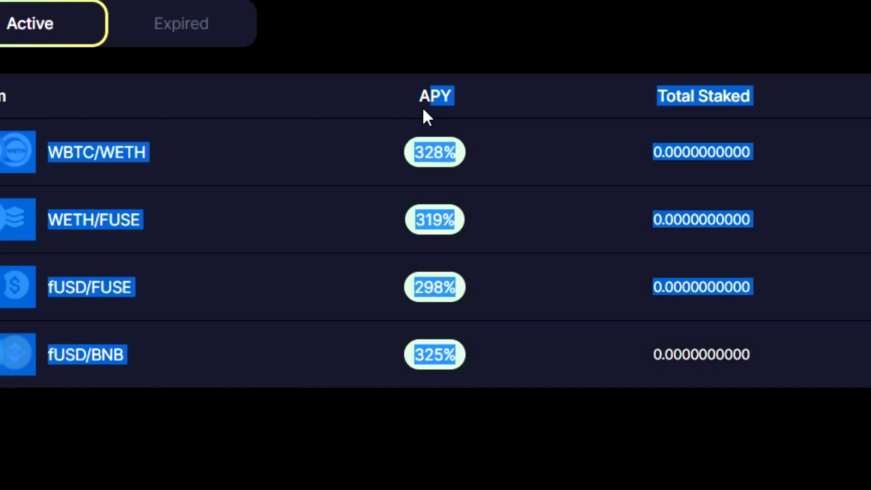
drag(424, 113, 416, 144)
click(606, 3)
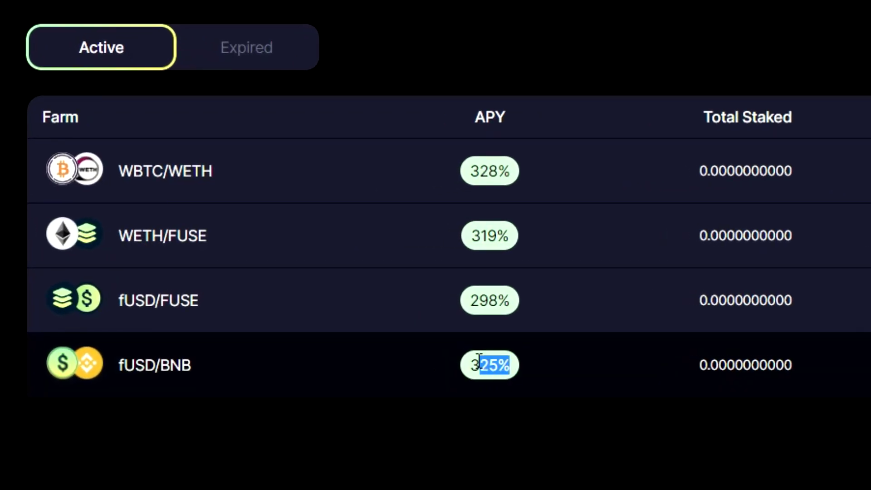
drag(480, 359, 470, 365)
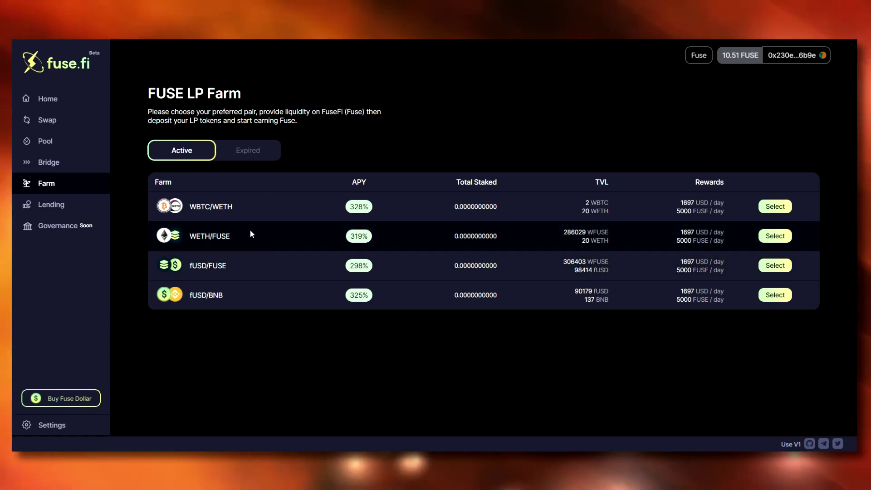
drag(245, 208, 223, 207)
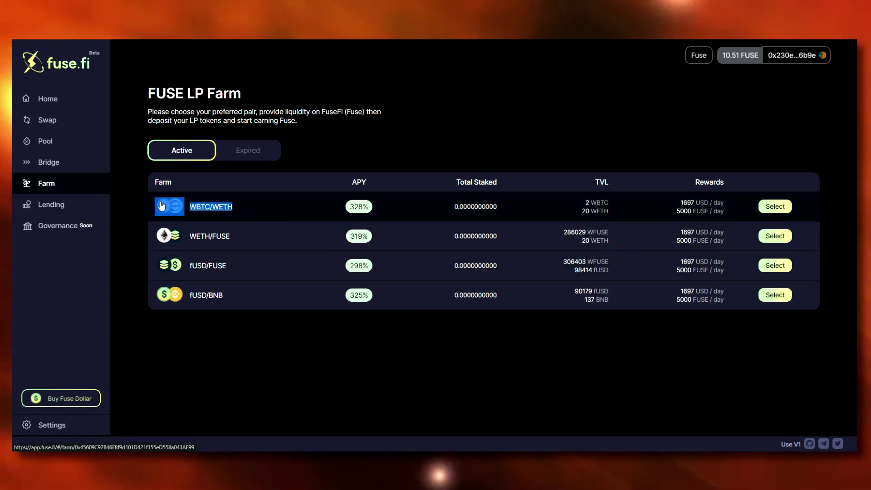
click(247, 336)
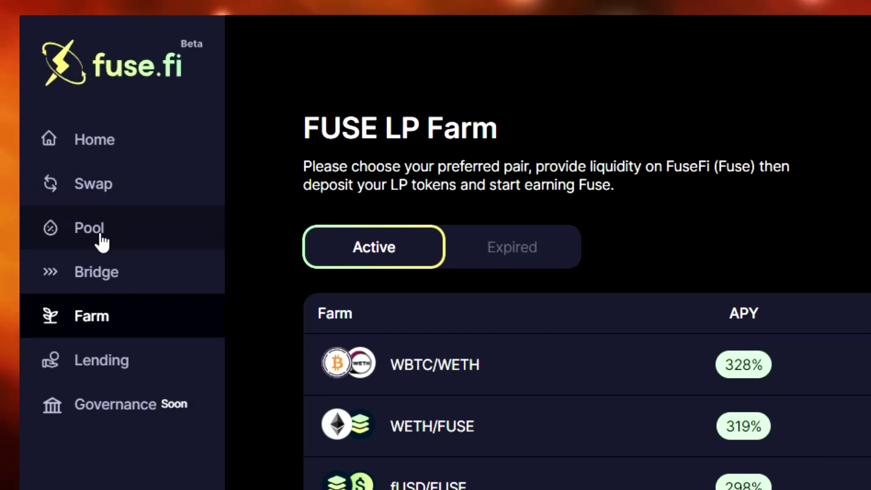
Start adding liquidity on fuse.fi and choose fUSD as the token paired with FUSE
click(99, 220)
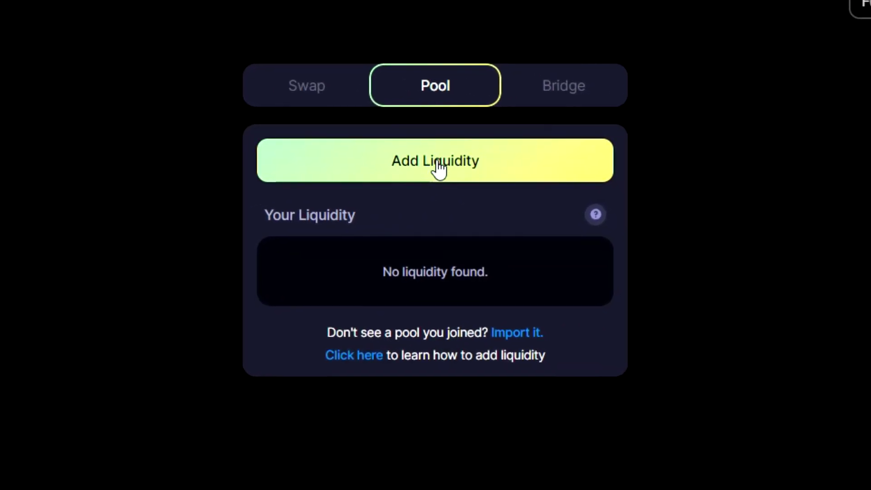
click(439, 168)
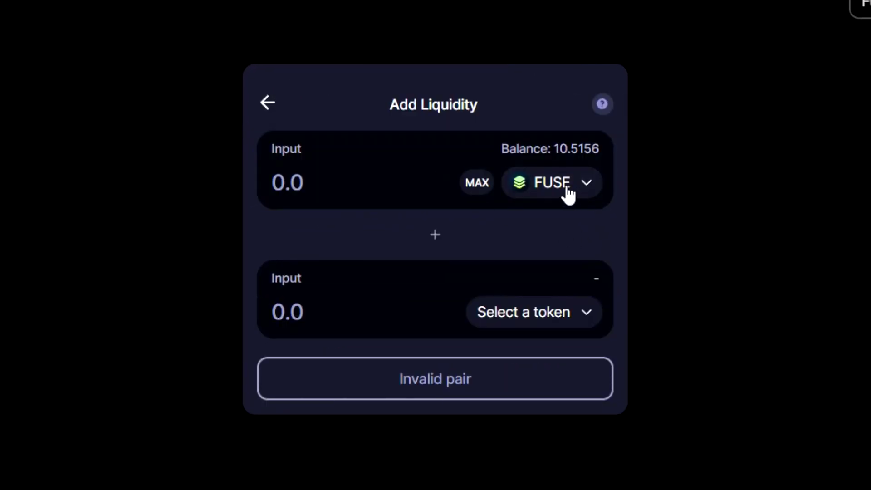
click(570, 320)
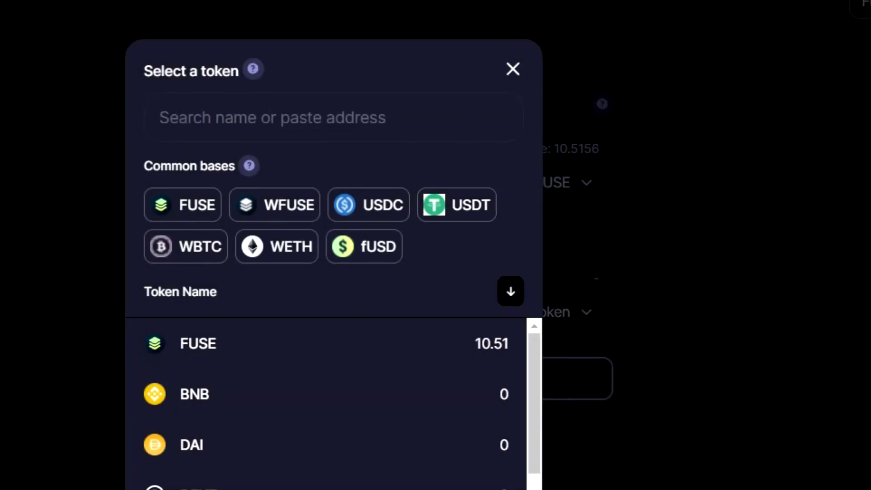
click(364, 247)
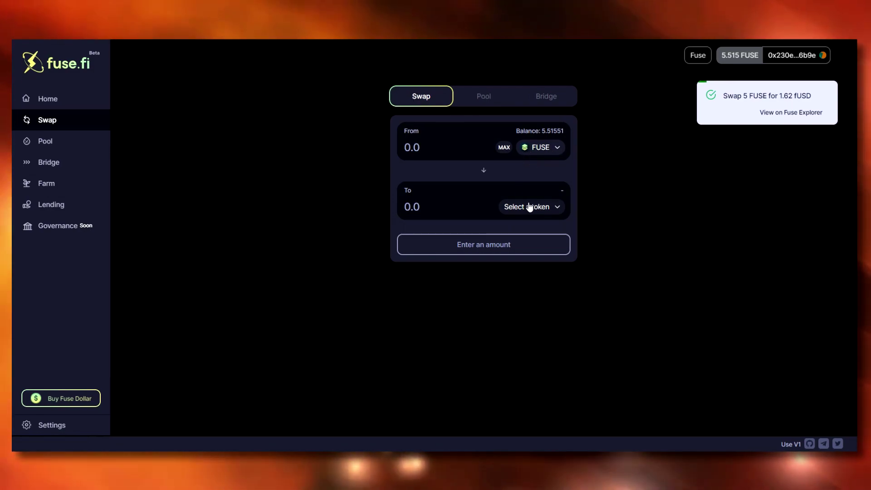
Set up a FUSE/fUSD liquidity deposit with the maximum fUSD balance and approve the fUSD spending in the wallet
click(485, 97)
click(482, 136)
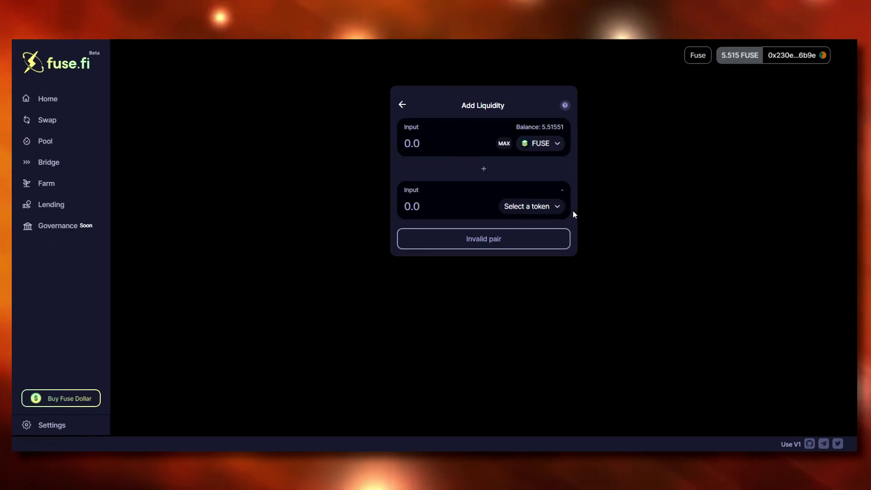
click(546, 213)
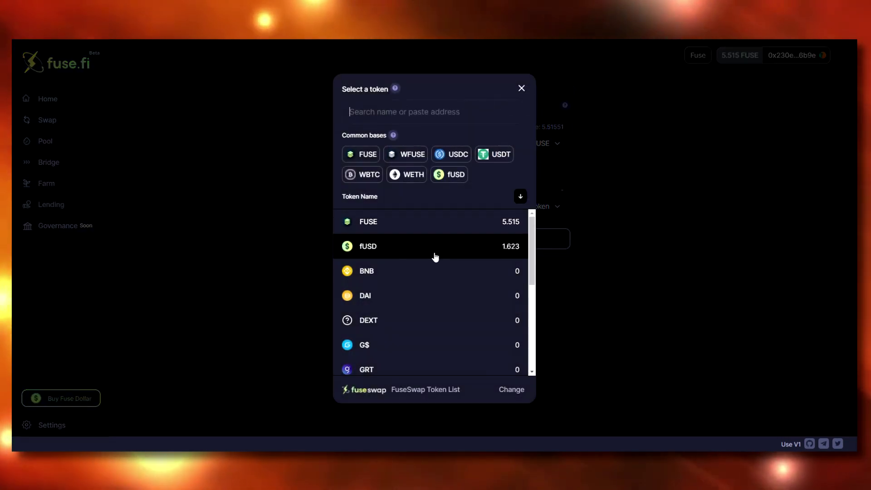
click(512, 245)
click(504, 207)
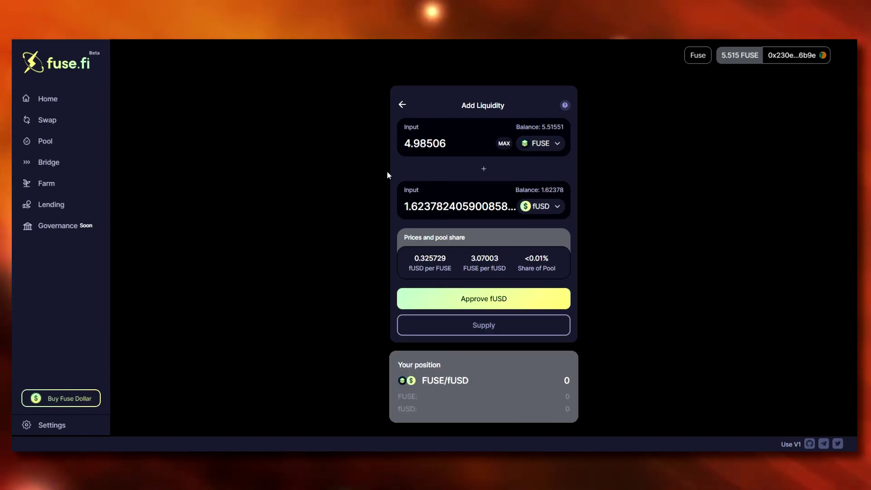
click(476, 301)
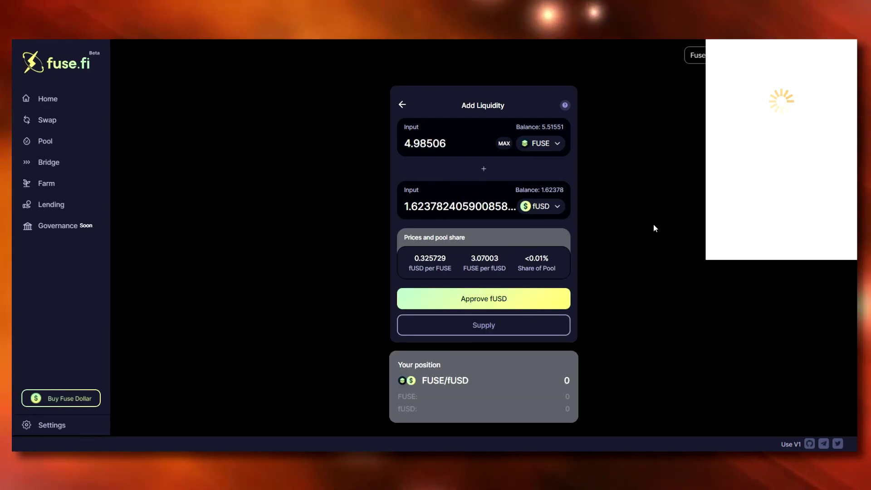
click(812, 251)
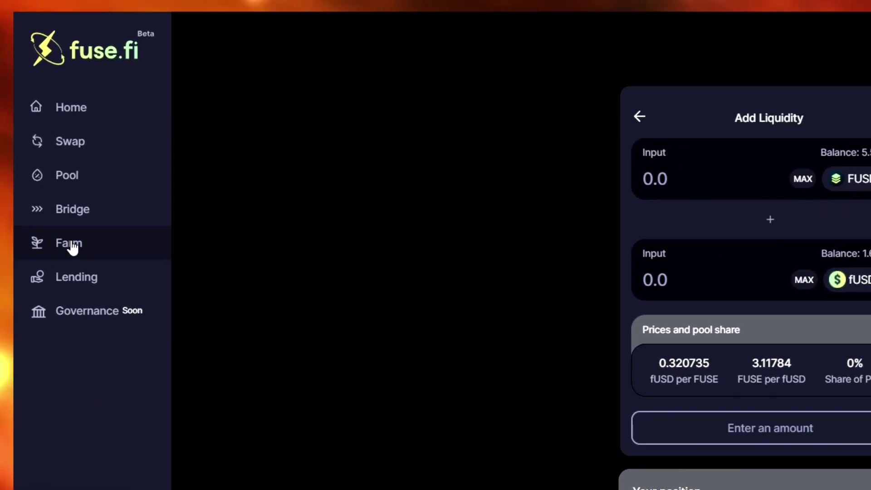
Open the active fUSD/FUSE farm and set its deposit amount to 100% of the WFUSE-fUSD balance
click(72, 248)
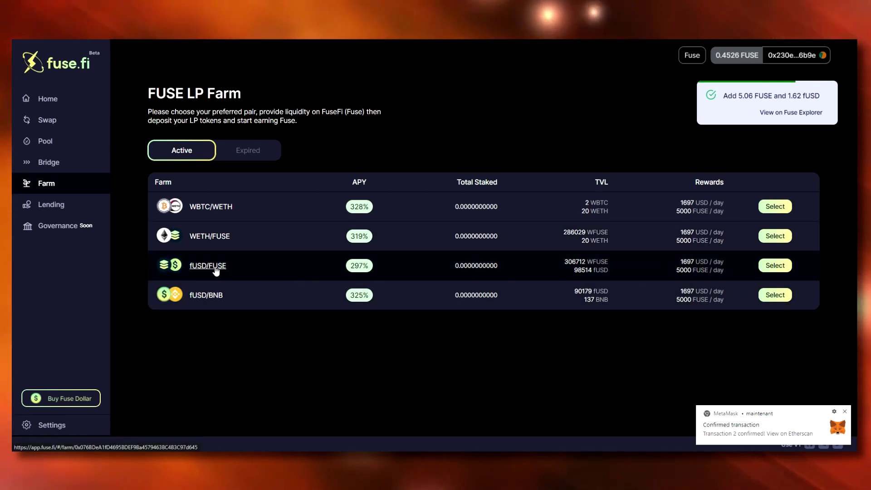
click(776, 266)
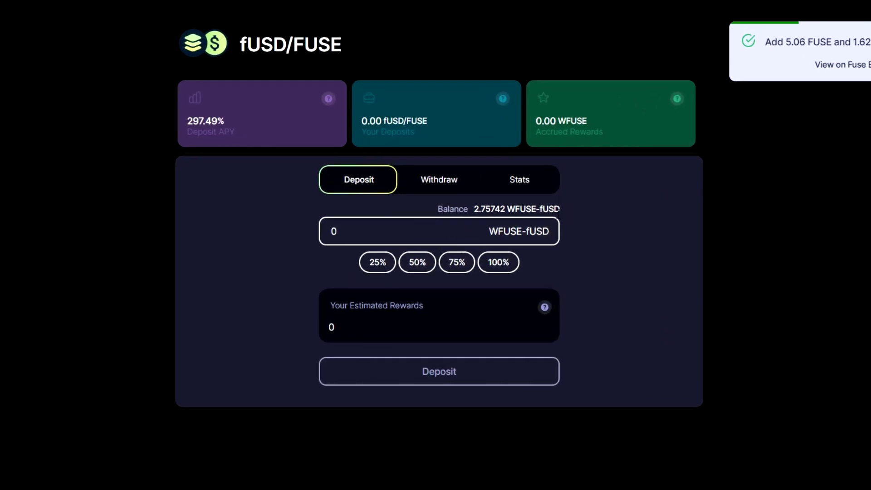
click(498, 264)
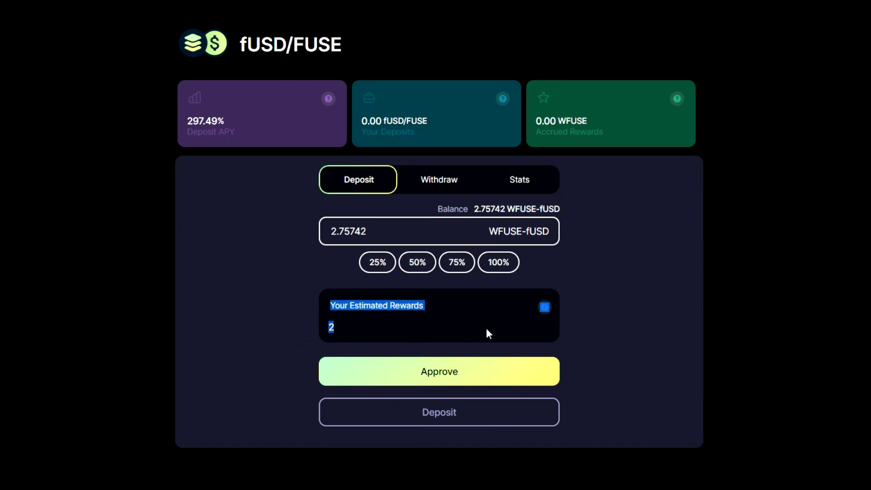
Check the fUSD/BNB pool's expiry countdown on Fuse Rewards, and approve fuse.fi's spending of UNI-V2 tokens in the wallet
click(552, 310)
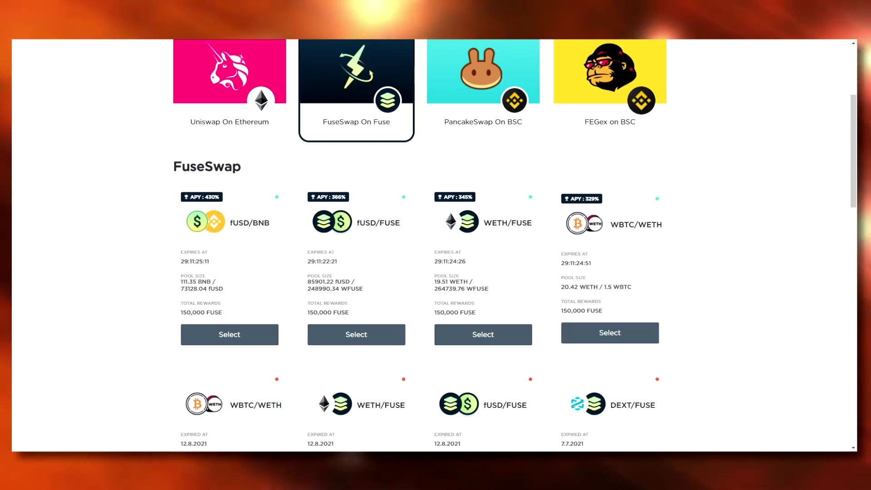
drag(204, 261, 173, 264)
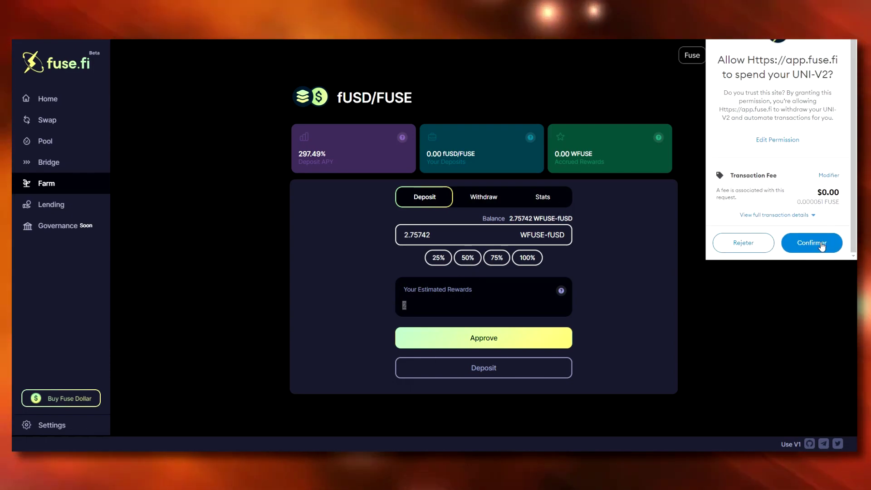
click(822, 244)
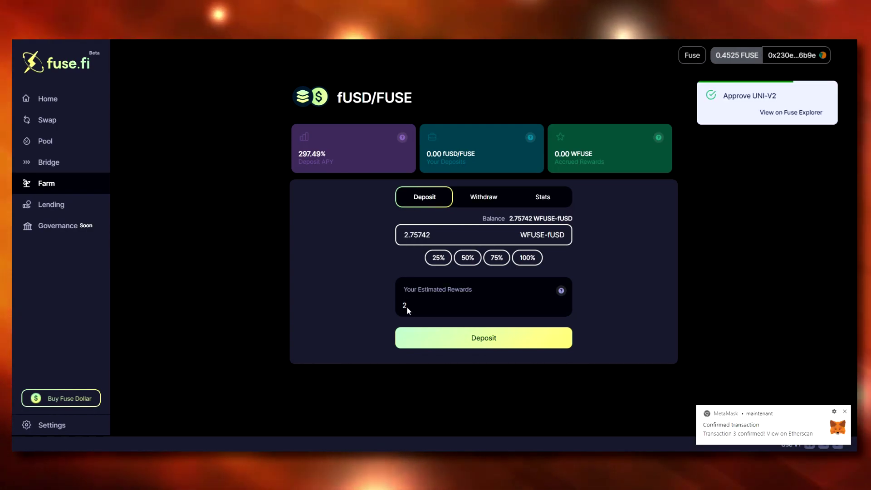
Deposit the 2.75742 WFUSE-fUSD LP tokens into the fUSD/FUSE farm and confirm the transaction in the wallet
drag(406, 305, 396, 306)
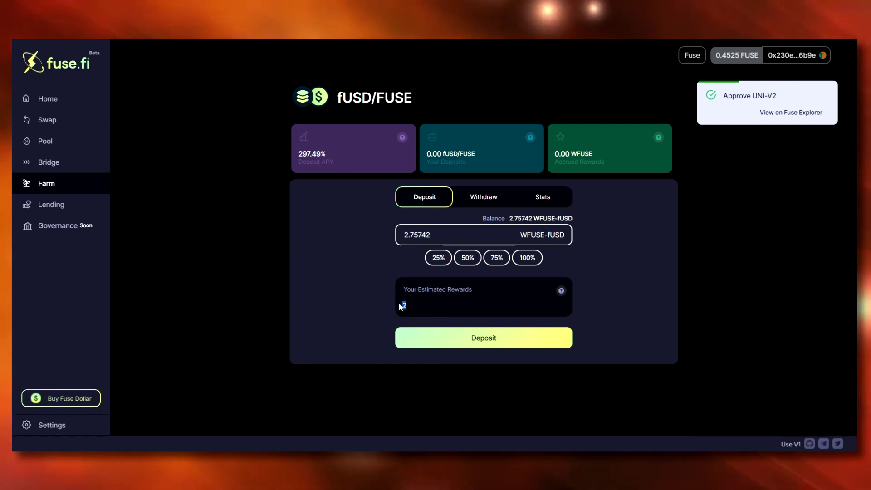
click(466, 334)
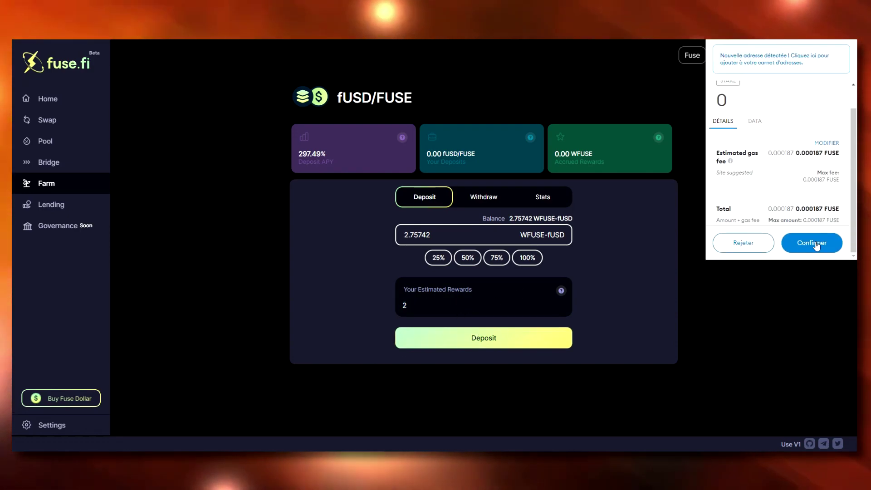
click(835, 244)
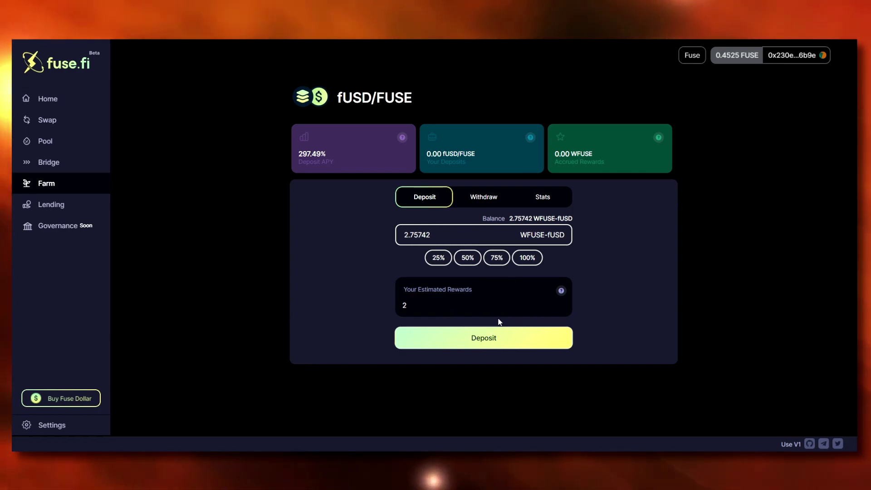
View the fUSD/FUSE farm's withdrawal section, and examine the daily rewards and TVL in the LP farm list
click(484, 199)
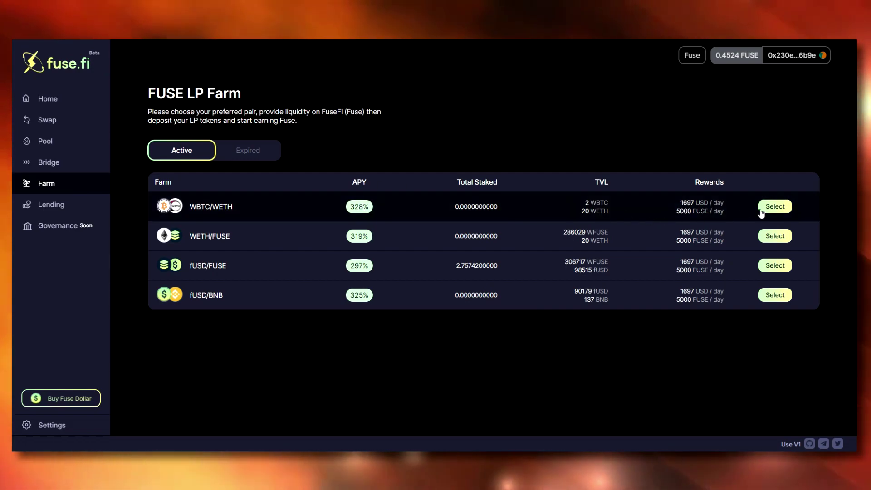
drag(683, 203, 724, 210)
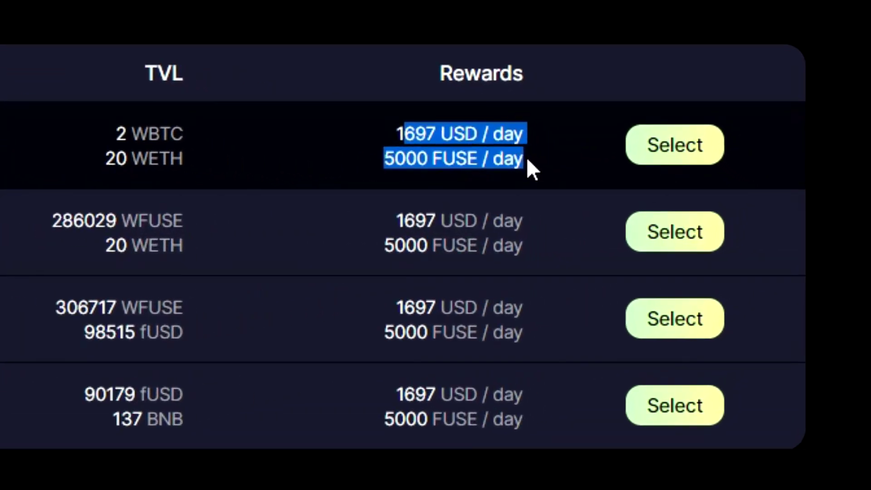
click(527, 159)
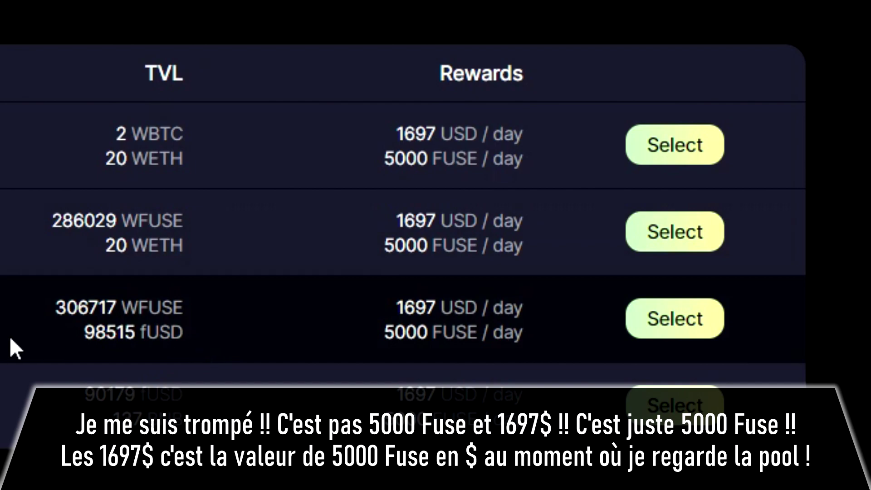
drag(80, 307, 50, 300)
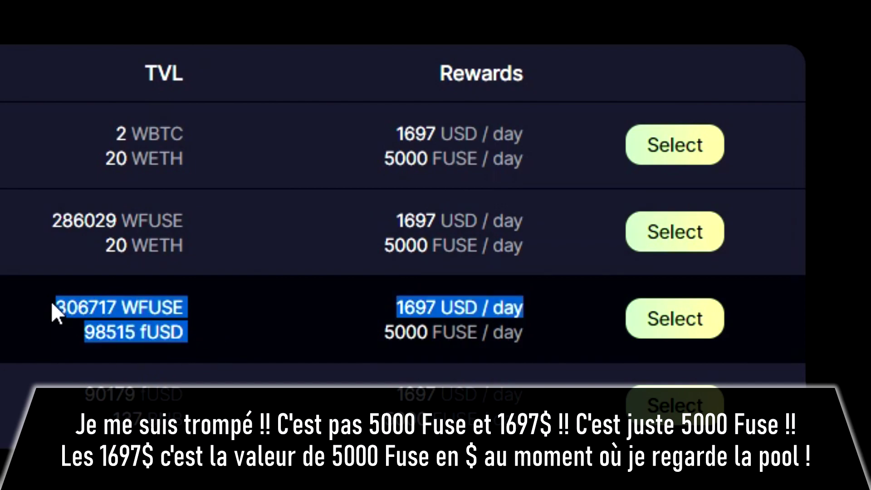
click(252, 306)
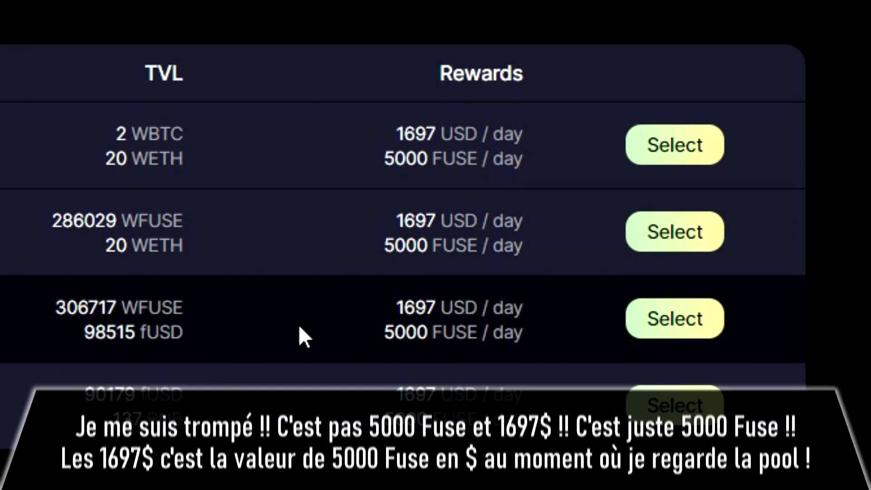